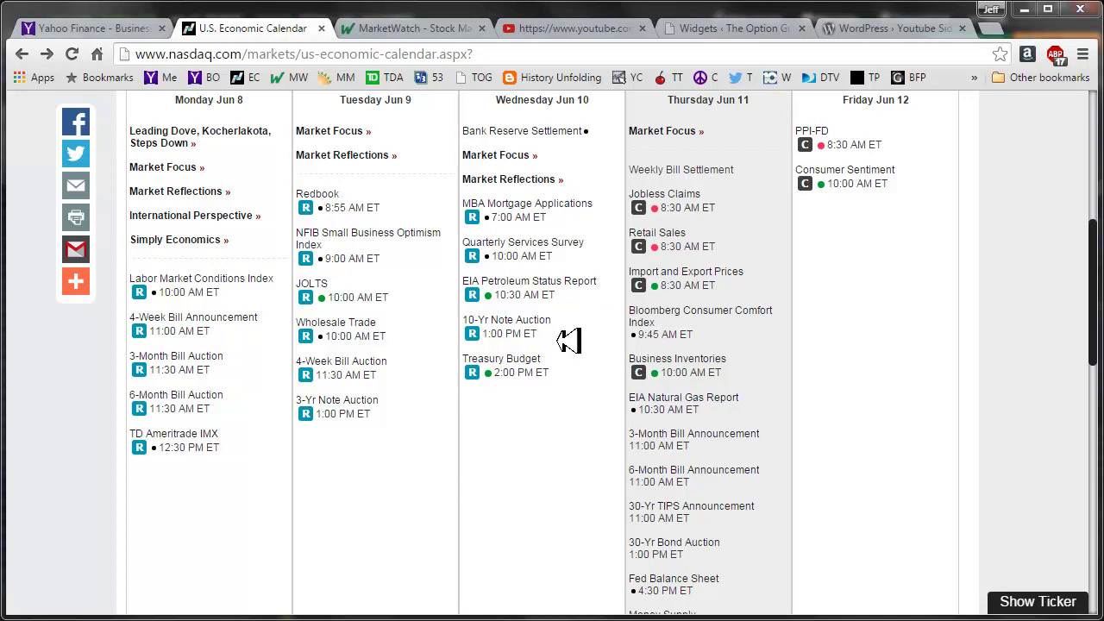
Read Wednesday Jun 10's EIA Petroleum Status Report and Treasury Budget details in the economic calendar, including the Federal Budget Balance chart.
click(580, 281)
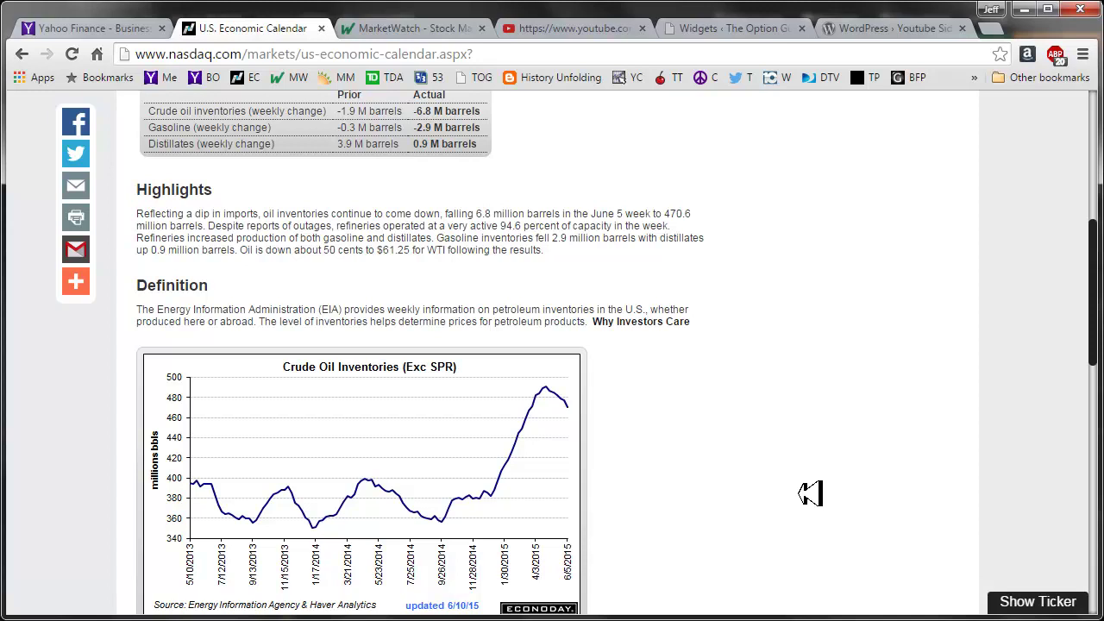
click(22, 53)
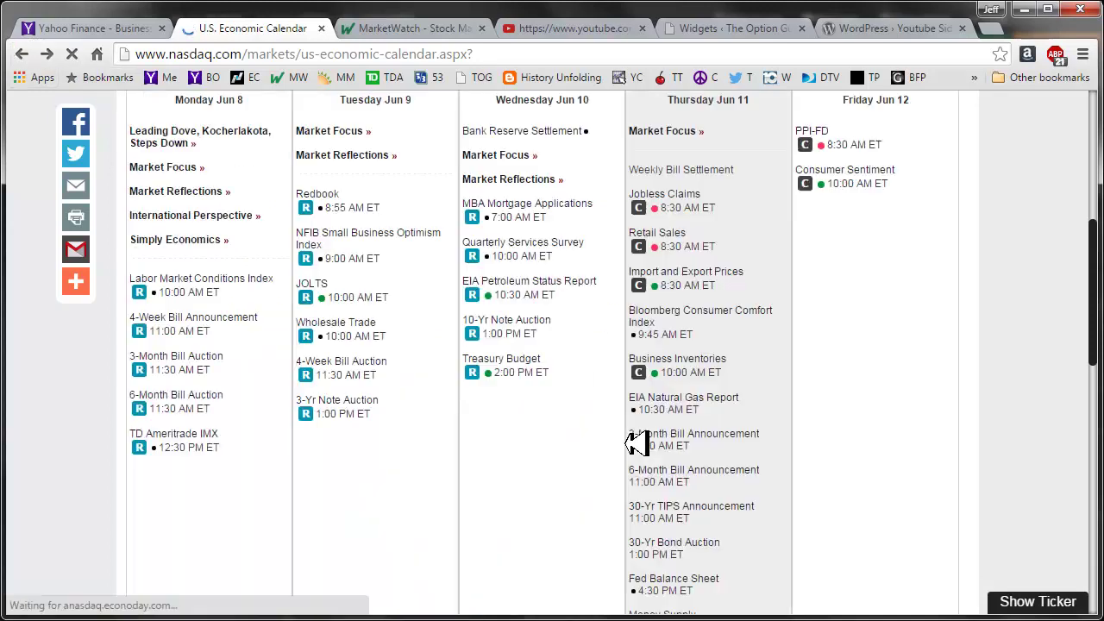
click(543, 362)
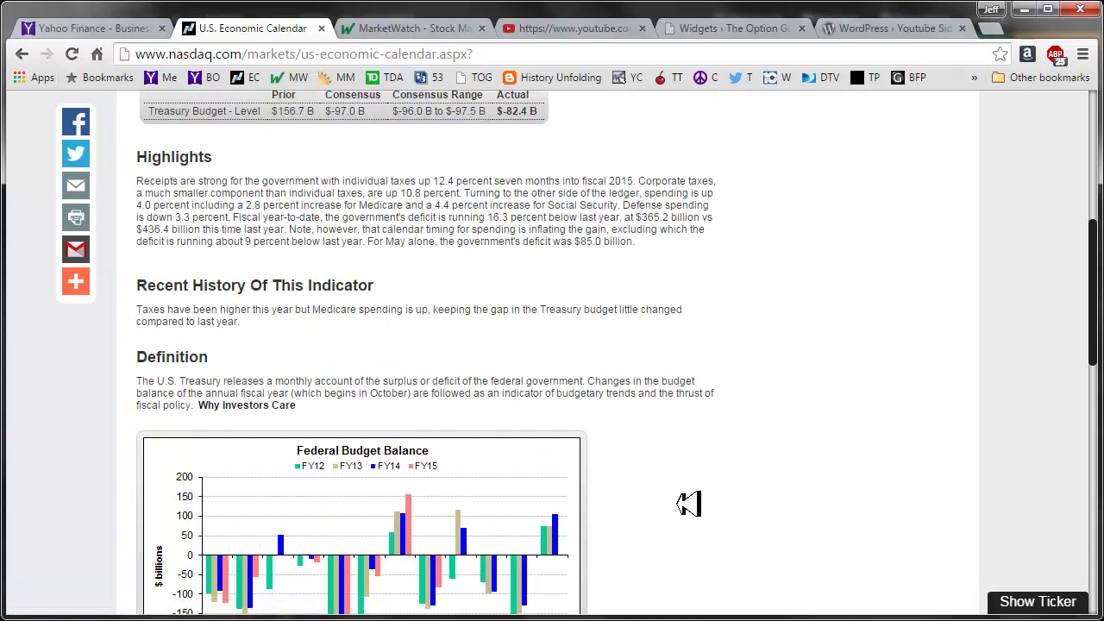
scroll(687, 503, down, 2)
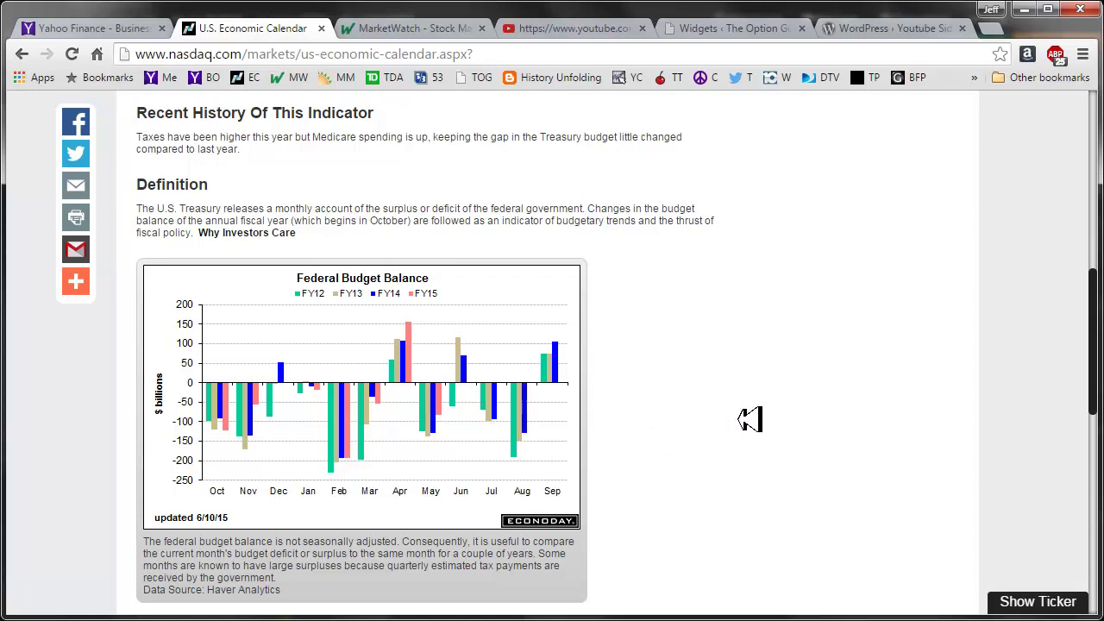
scroll(743, 418, up, 2)
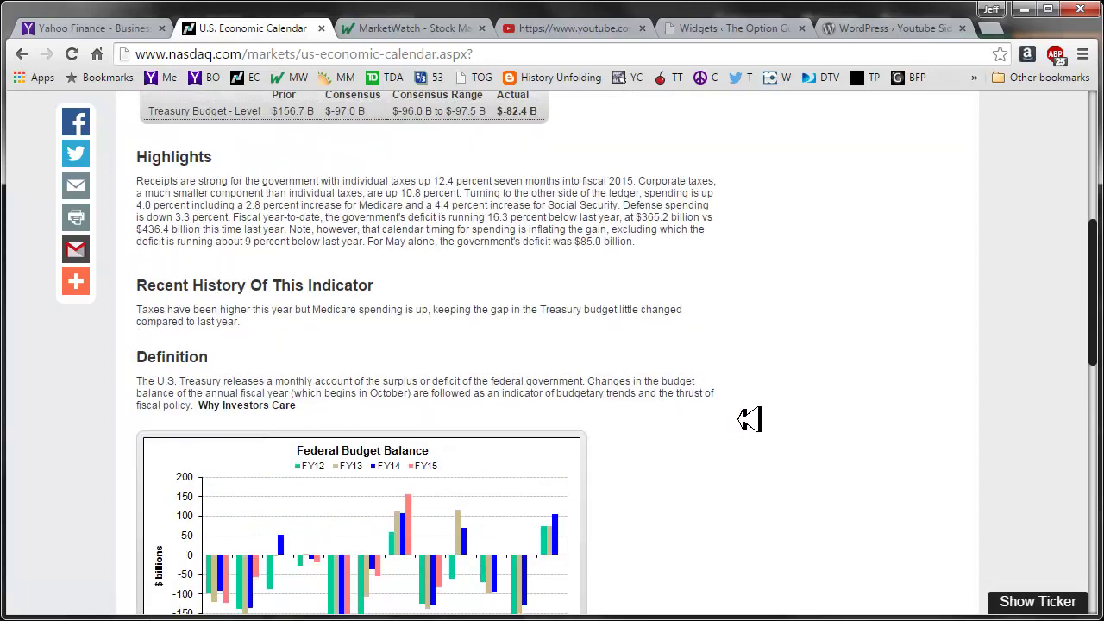
click(22, 53)
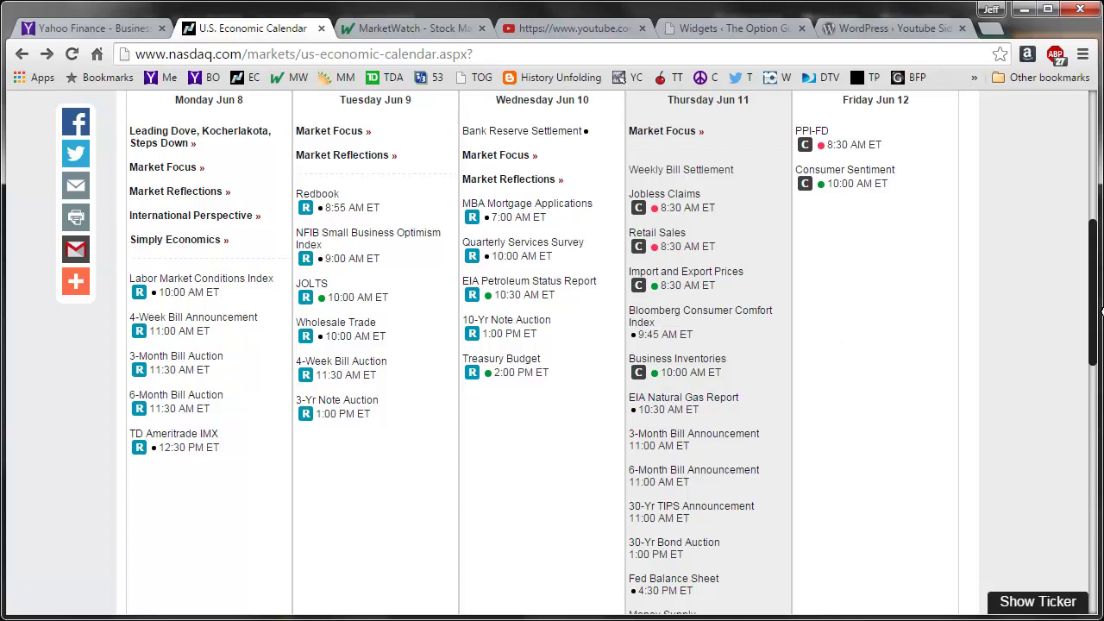
mouse_move(1095, 319)
mouse_down()
mouse_move(1097, 349)
mouse_move(1098, 317)
mouse_up()
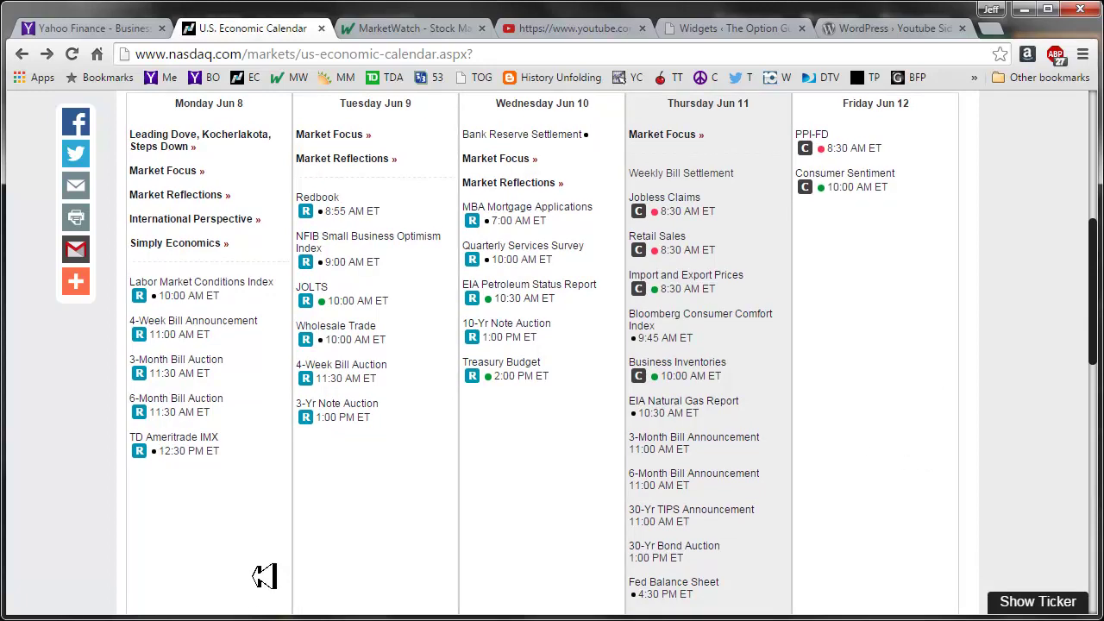
Check the Asian and European market indices on the MarketWatch home page.
click(417, 28)
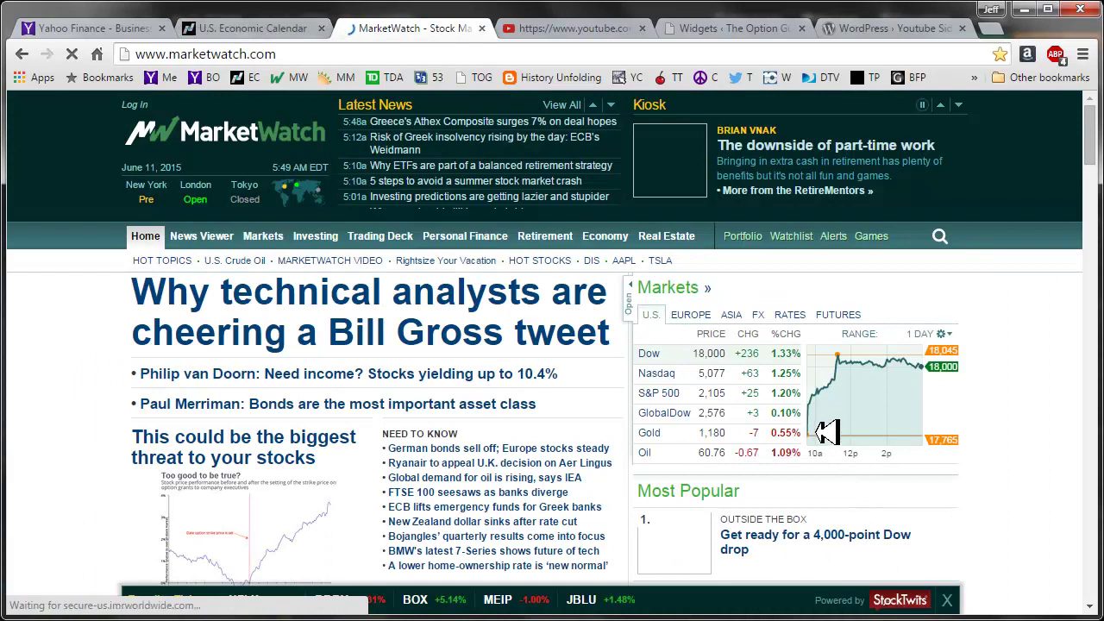
click(735, 315)
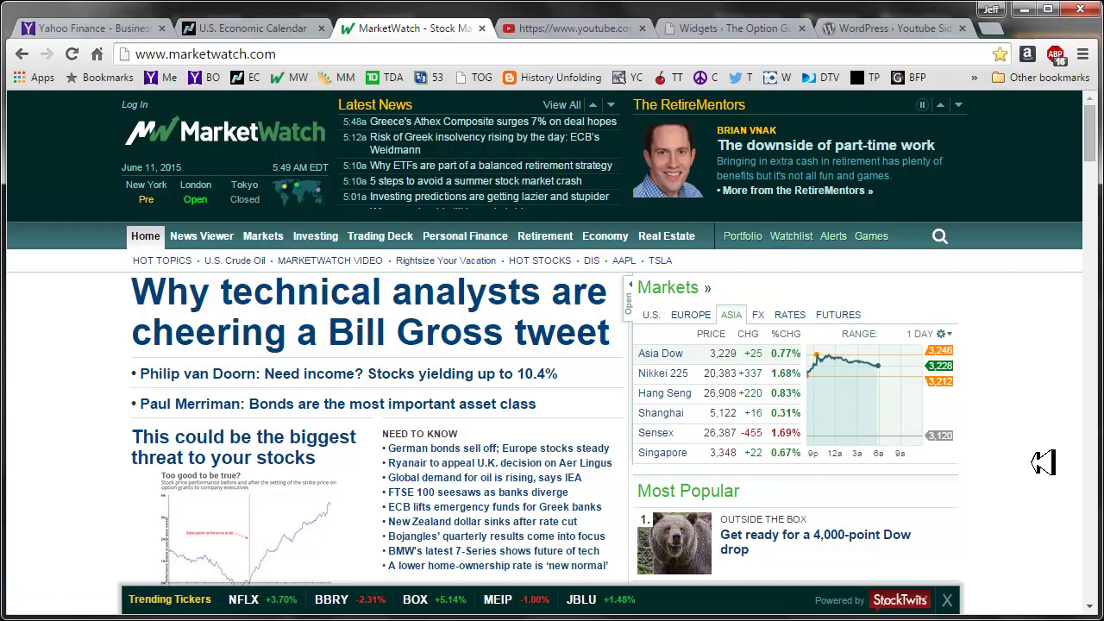
click(687, 314)
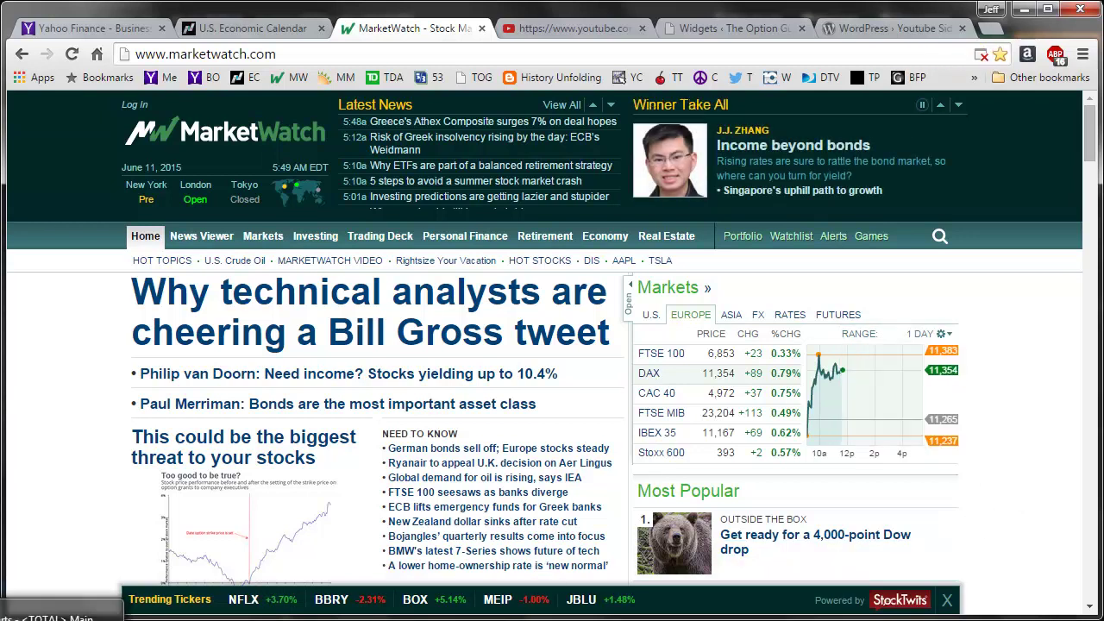
Switch to thinkorswim, bring up the detached SPX weekly chart window and enlarge it in width and height.
key(alt+Tab)
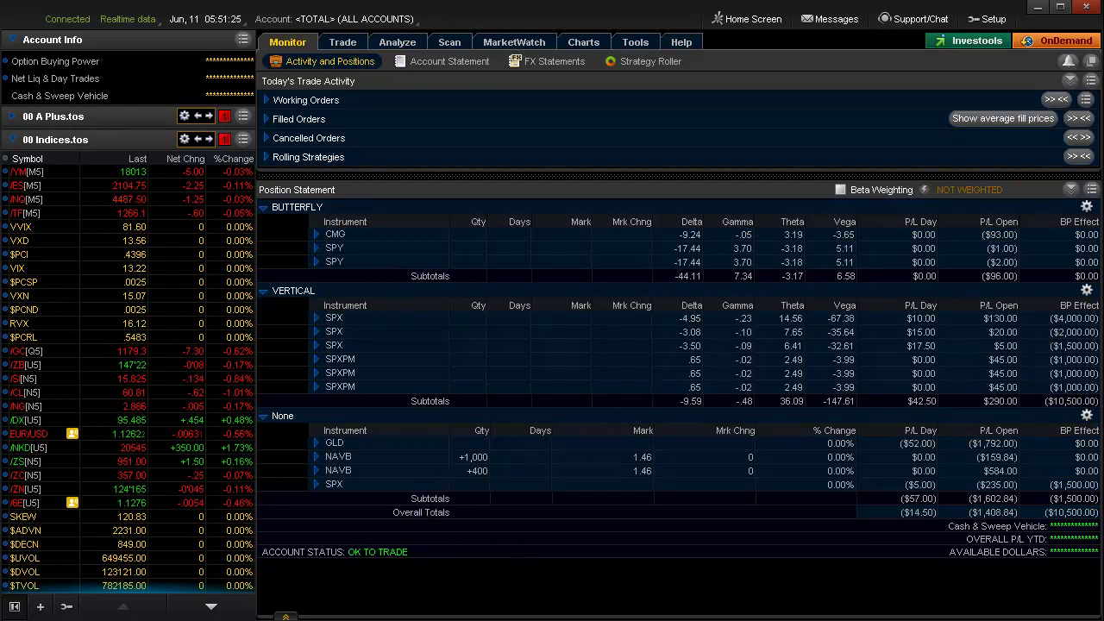
click(52, 617)
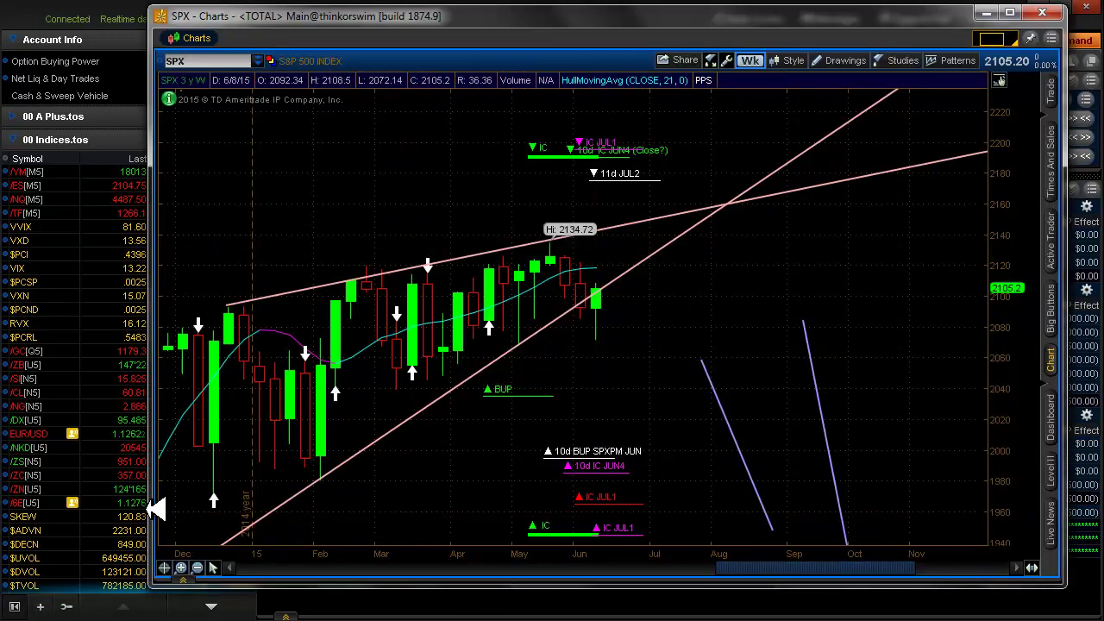
drag(149, 512, 72, 522)
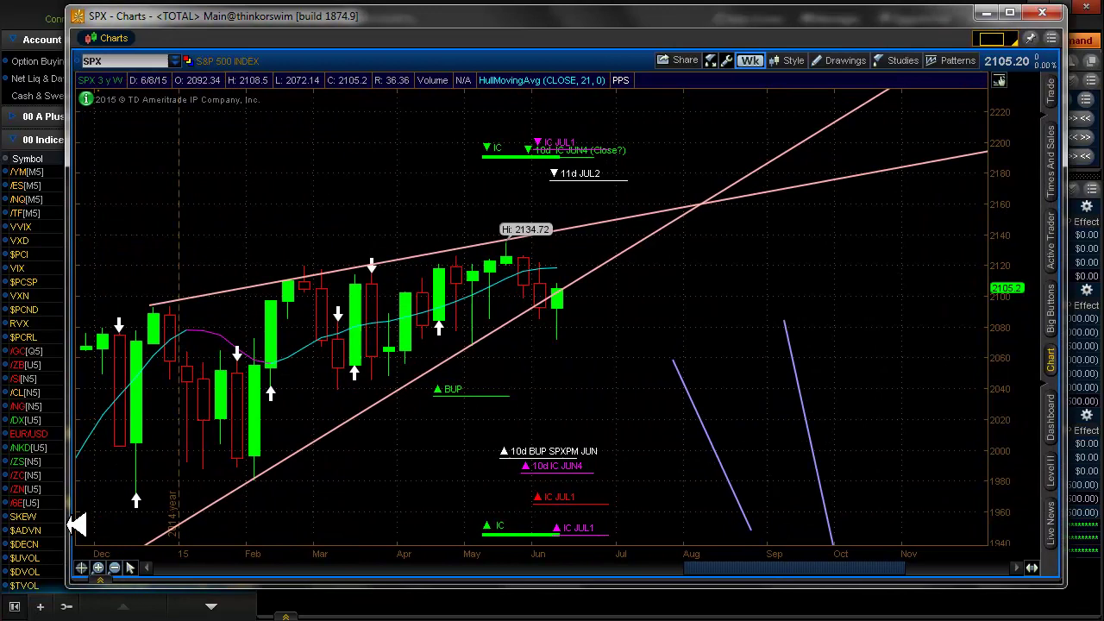
drag(454, 587, 466, 613)
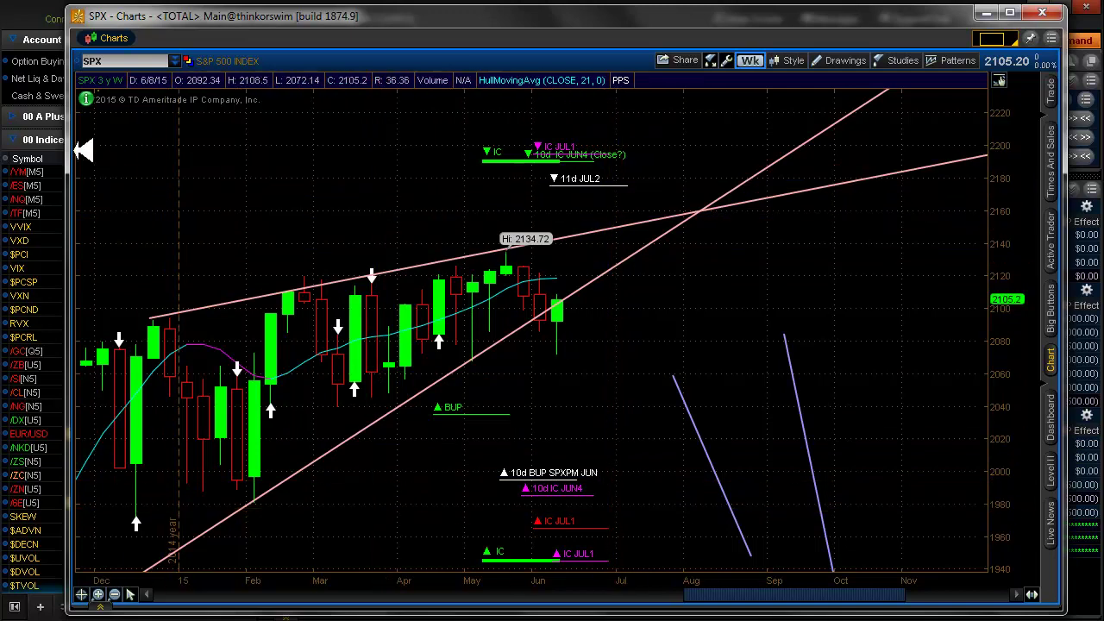
In the main thinkorswim window, load SPX in the Analyze risk profile and show its option chain for simulated trades.
key(alt+Tab)
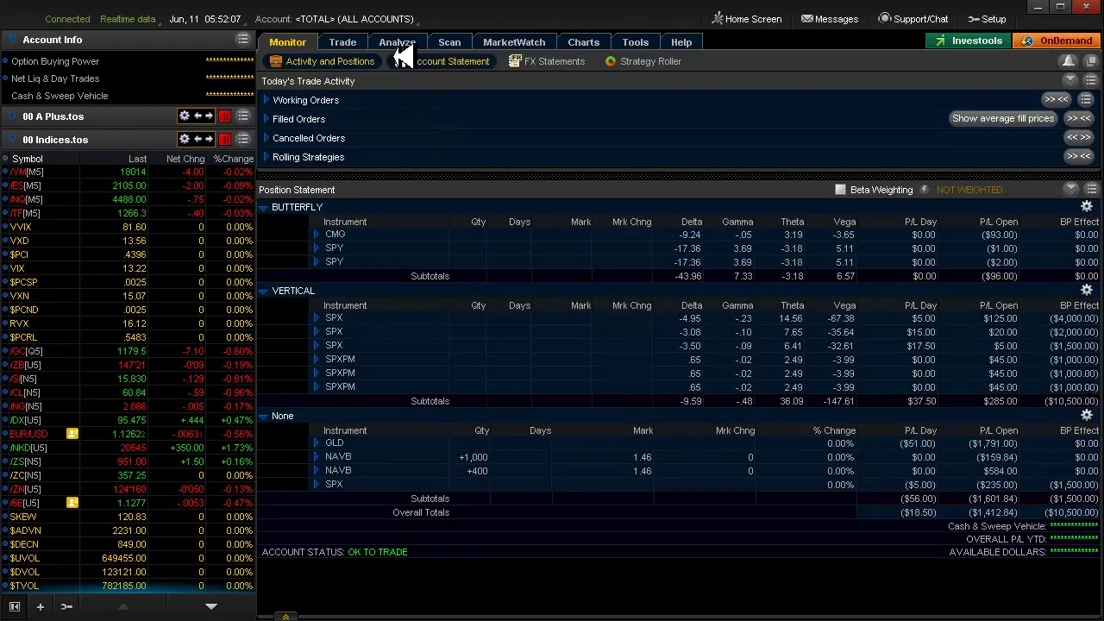
click(406, 40)
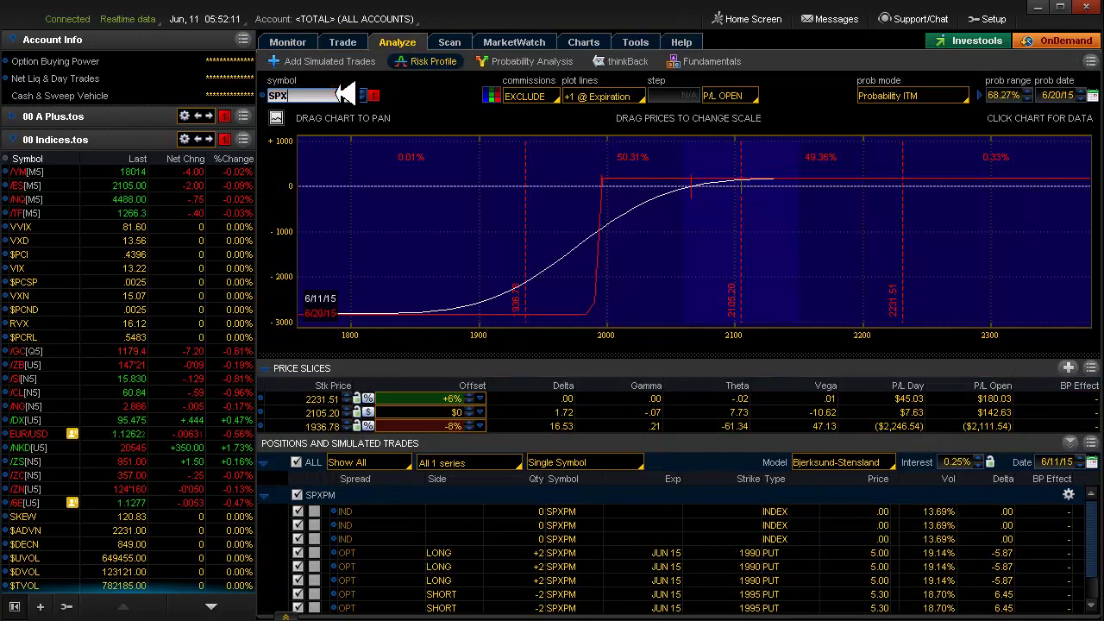
key(Return)
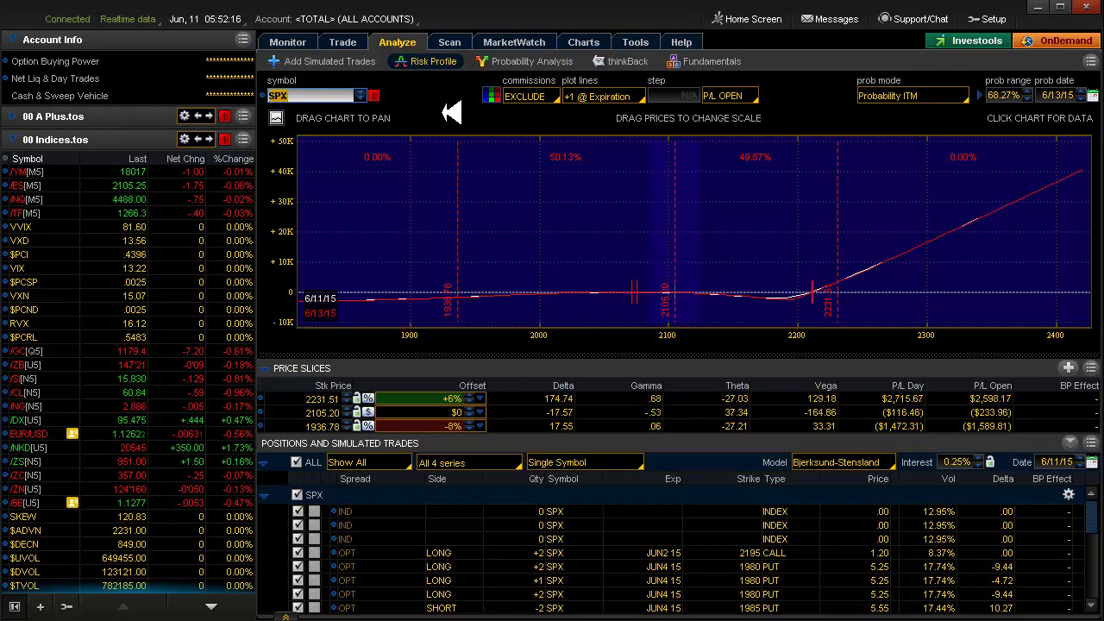
click(366, 61)
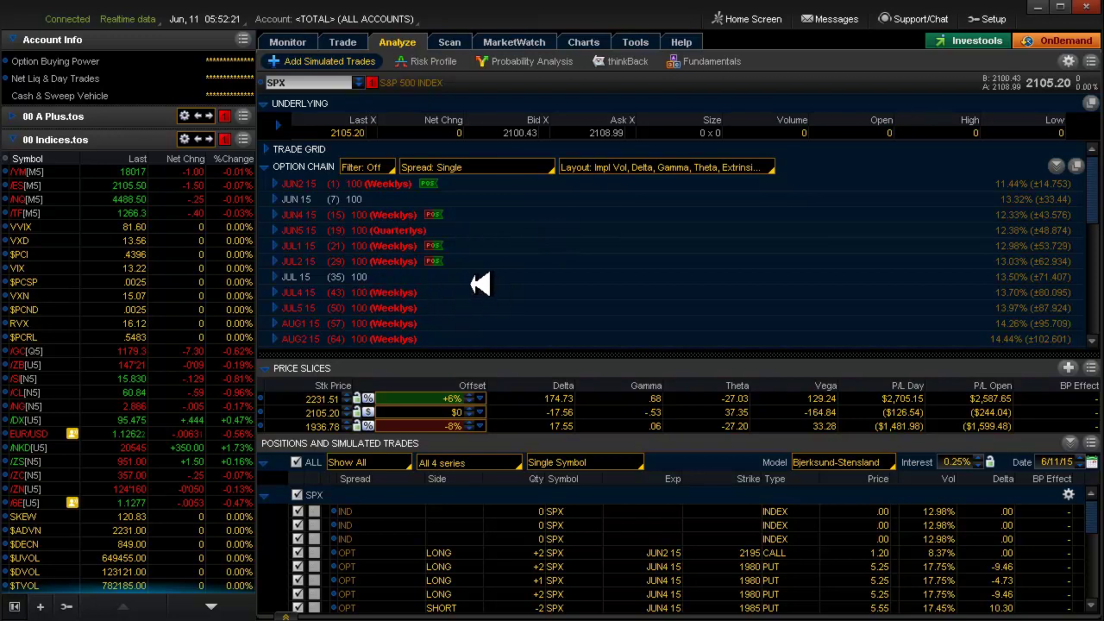
Check the JUL2 level on the SPX chart, and expand the JUL2 15 weekly option chain to the puts from 1955 to 2000.
key(alt+Tab)
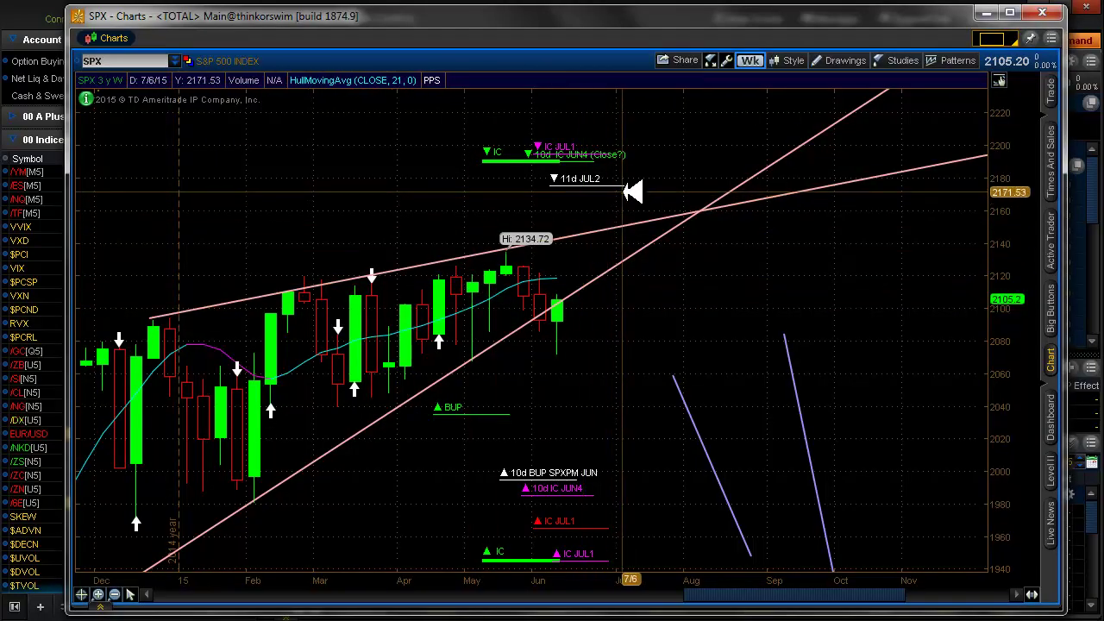
key(alt+Tab)
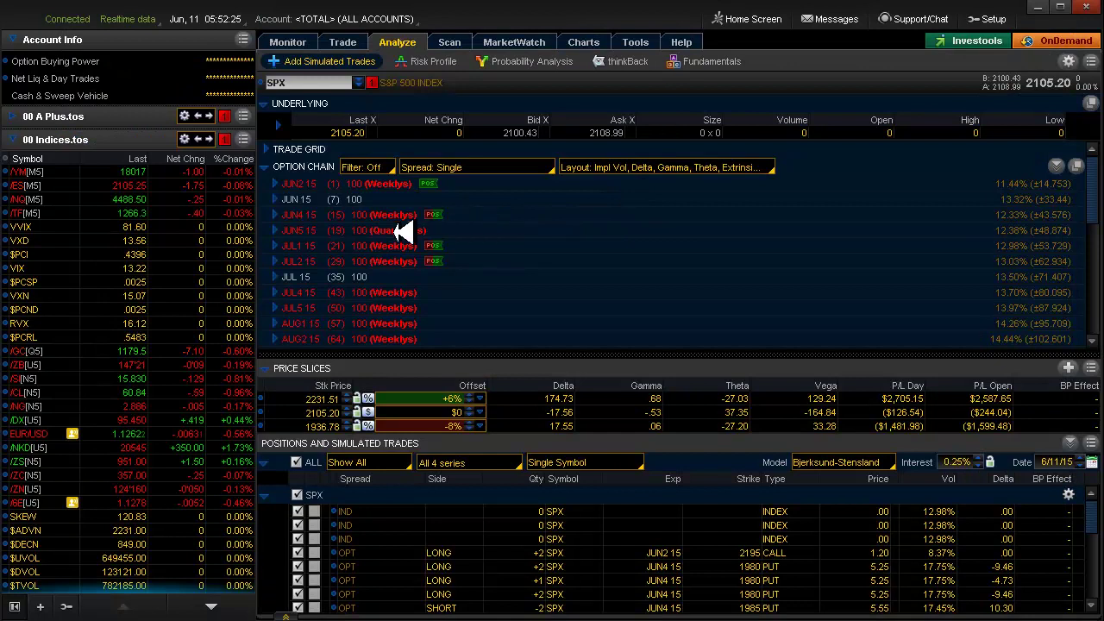
click(276, 258)
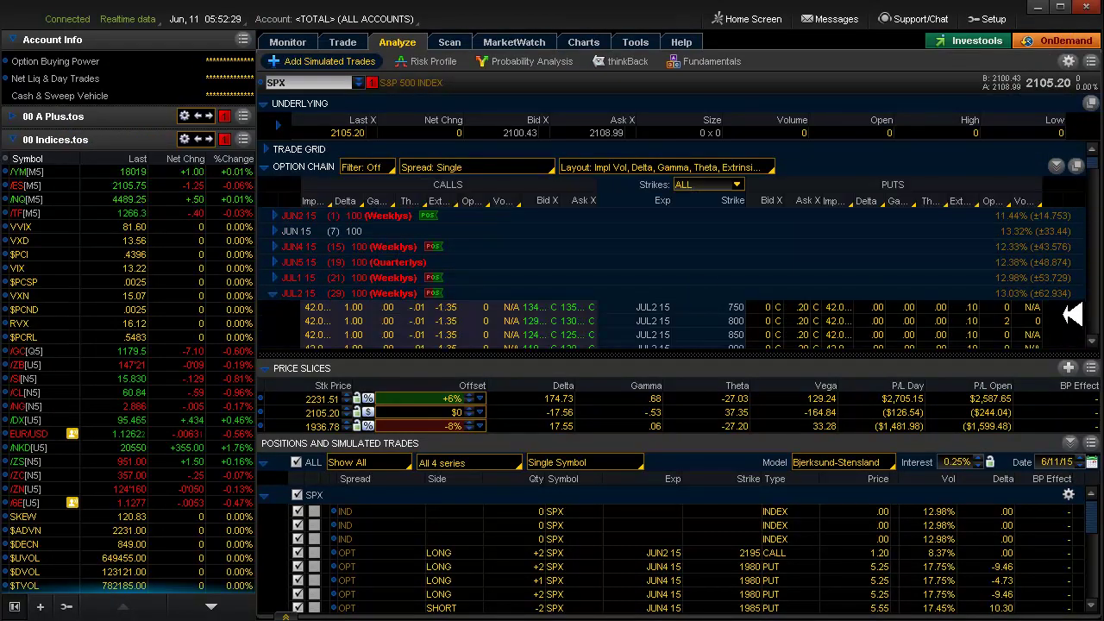
scroll(1067, 313, down, 5)
scroll(1043, 321, down, 2)
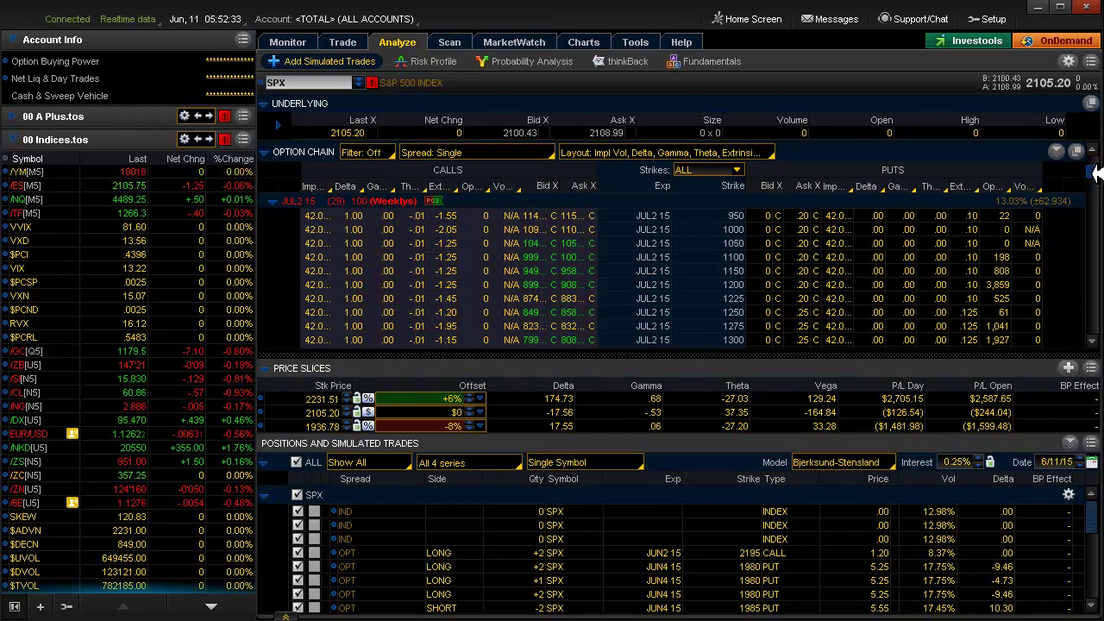
drag(1096, 172, 1101, 252)
scroll(1075, 262, down, 1)
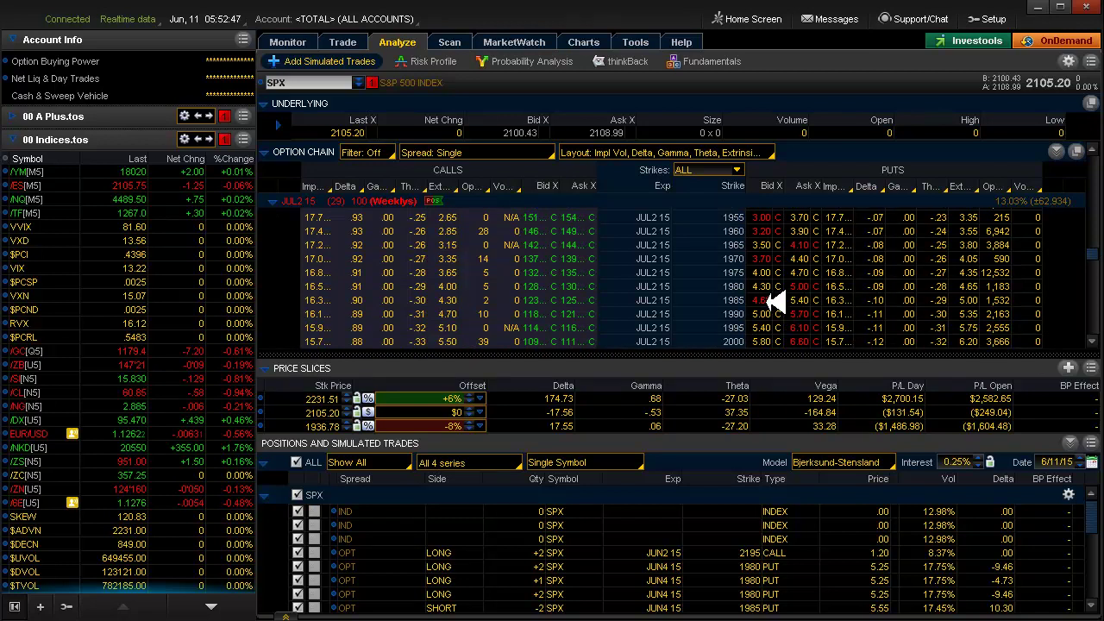
Compare the put strikes with the SPX chart and add a simulated sell of the JUL2 15 1980/1975 put vertical.
key(alt+Tab)
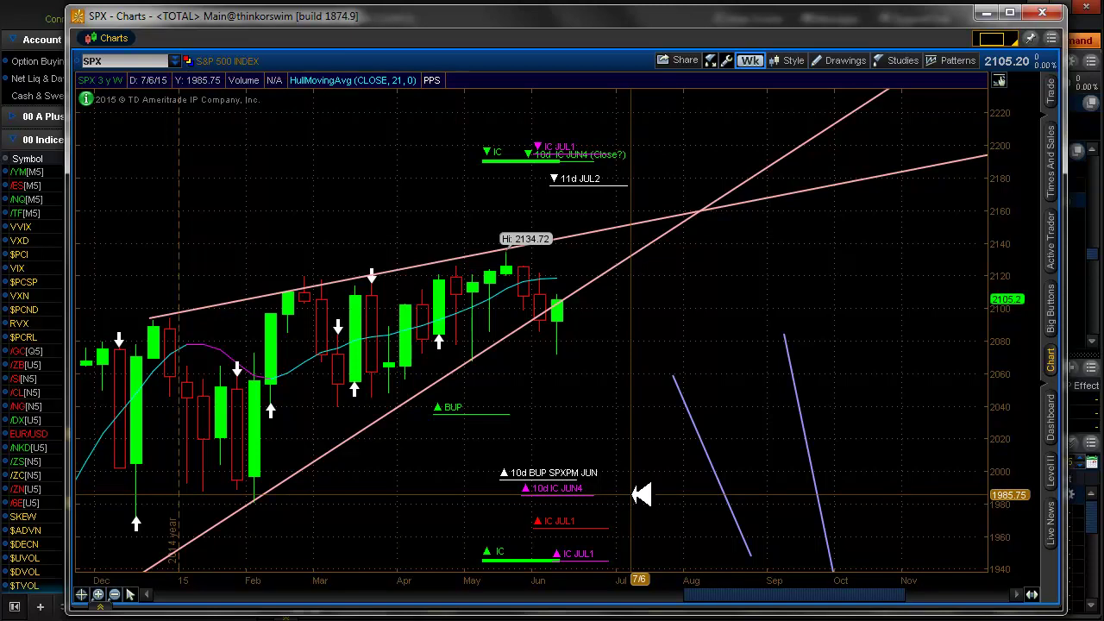
key(alt+Tab)
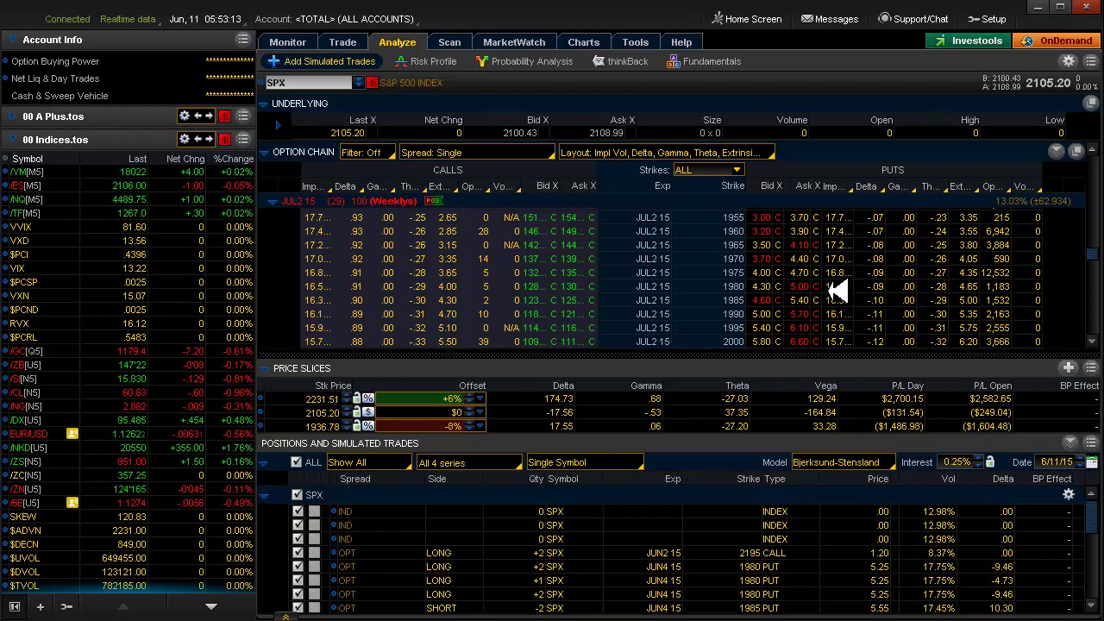
right_click(776, 287)
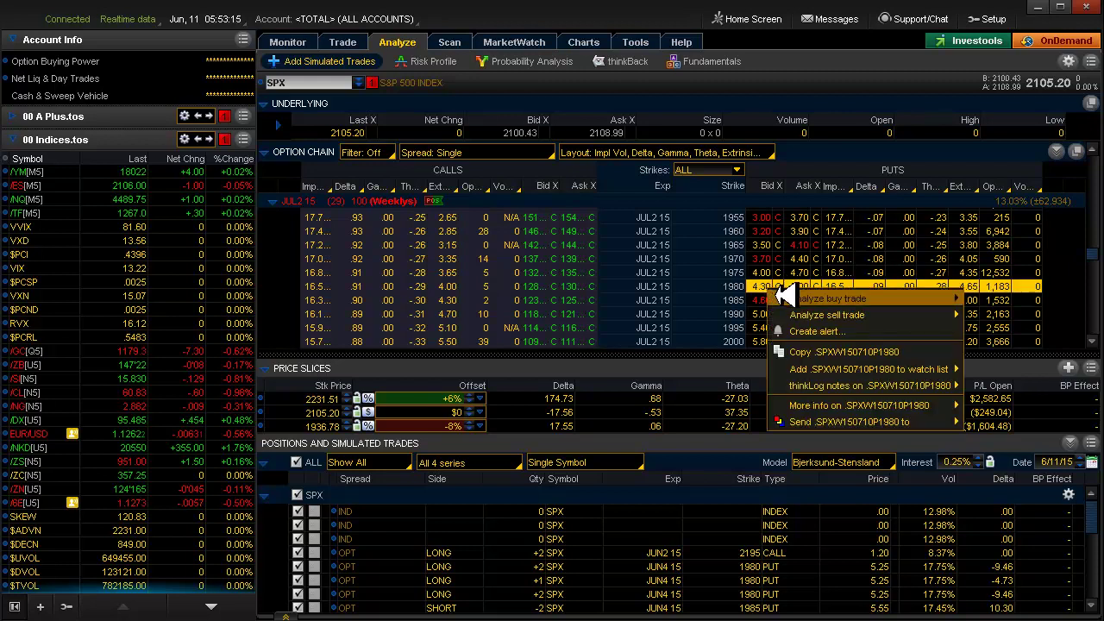
mouse_move(800, 297)
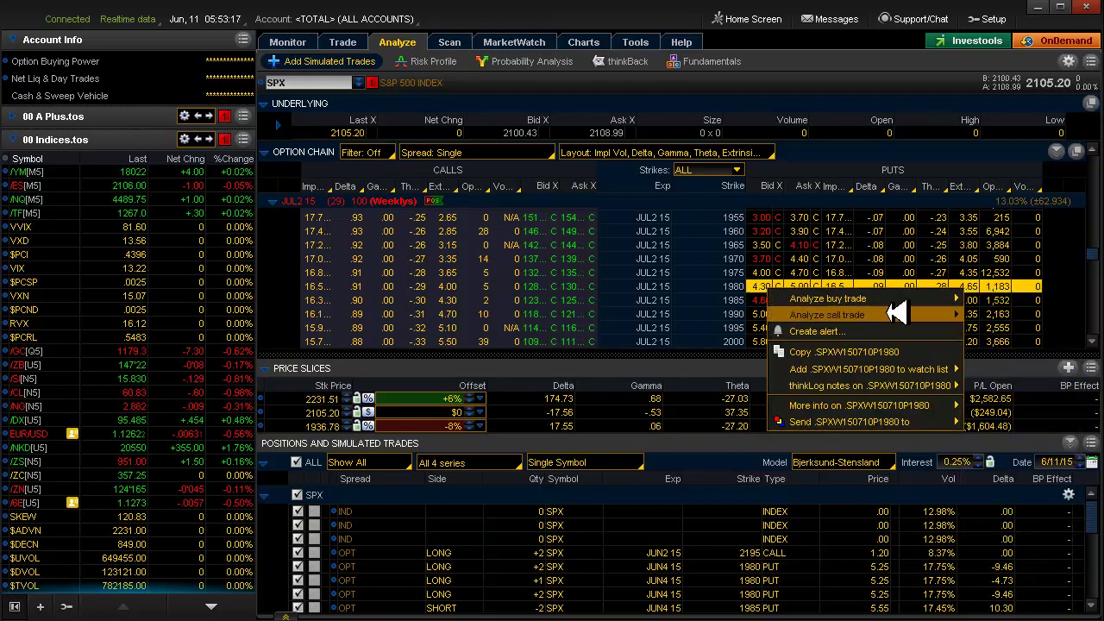
mouse_move(888, 315)
click(987, 330)
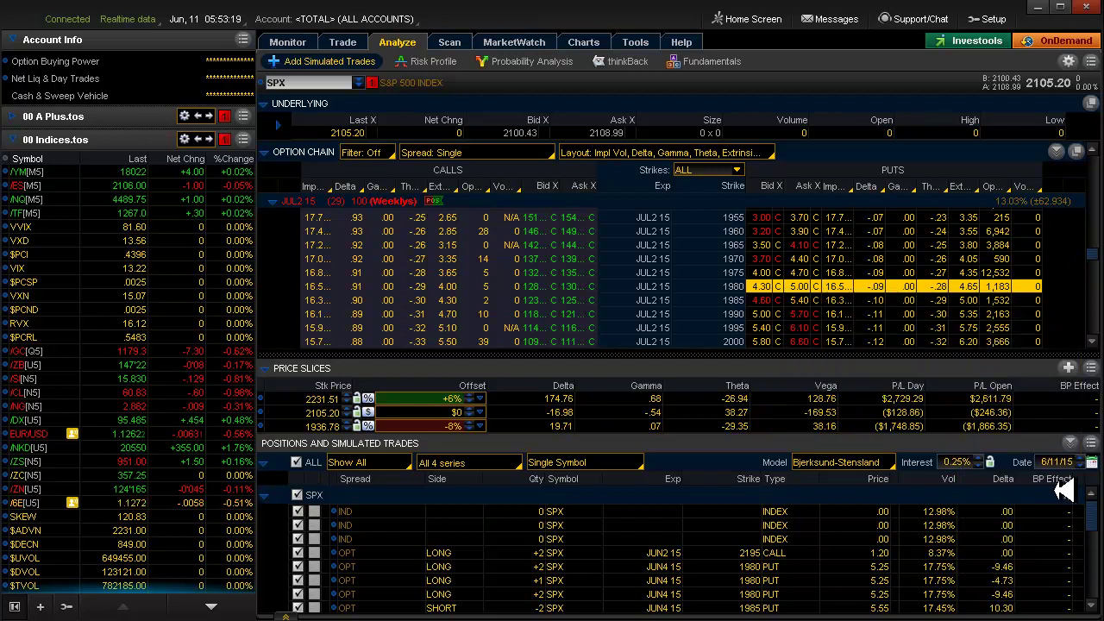
drag(1091, 517, 1097, 583)
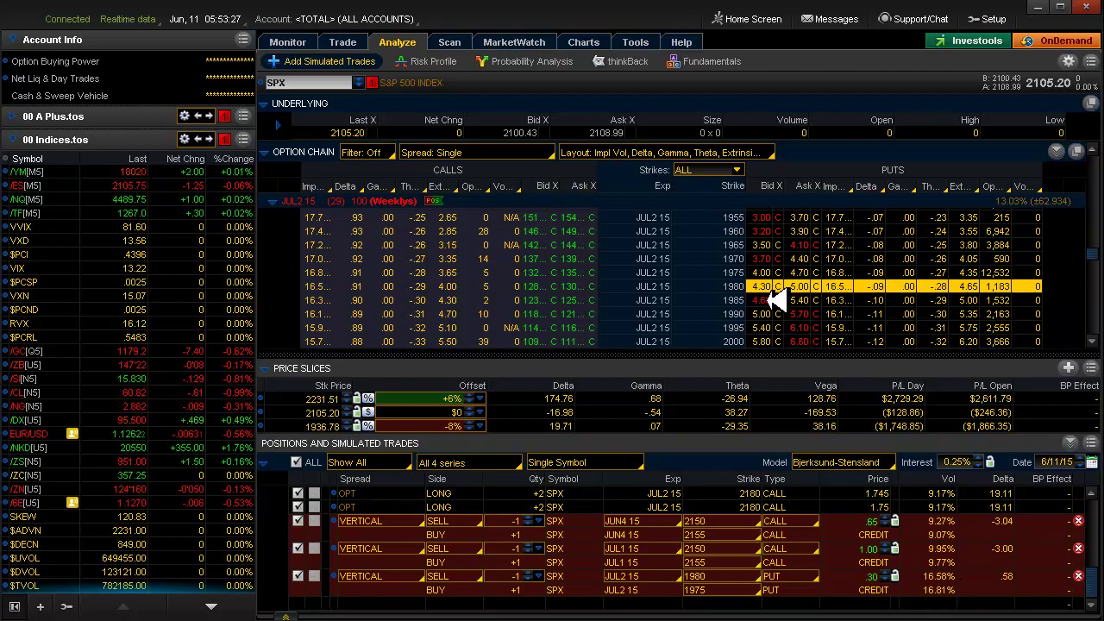
Add a simulated sell of the JUL2 15 1985/1980 put vertical on SPX.
right_click(775, 300)
mouse_move(819, 328)
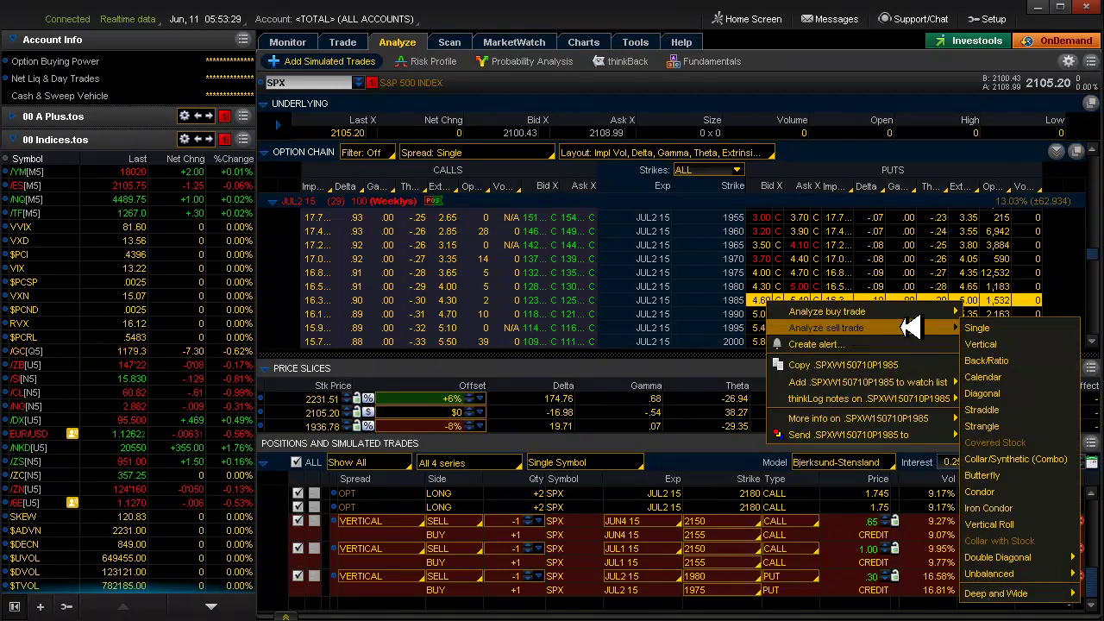
click(990, 345)
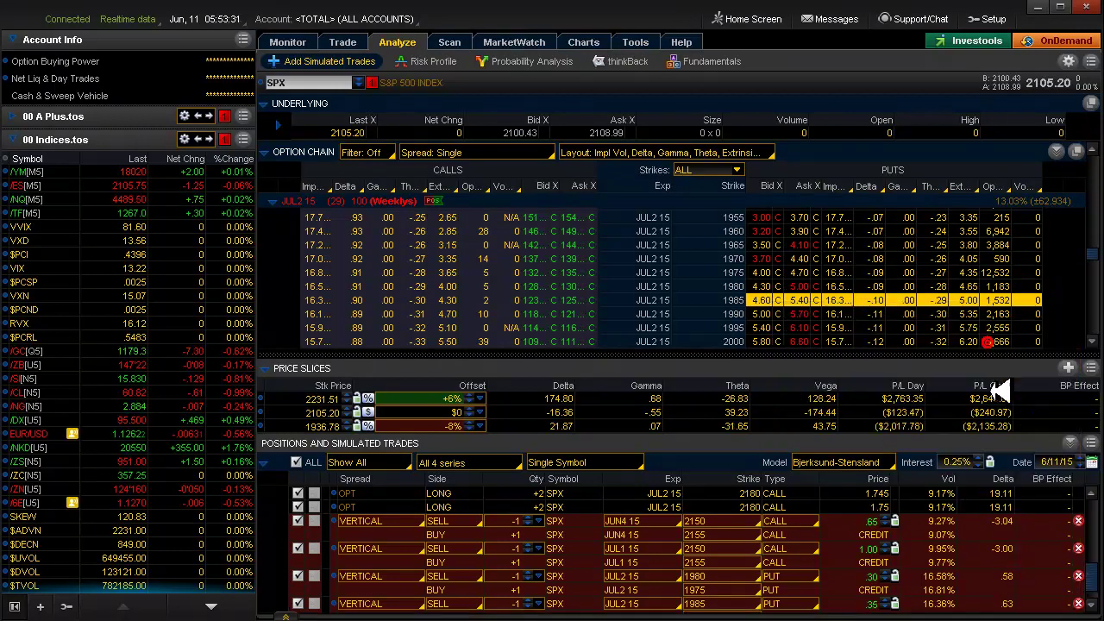
scroll(1093, 584, down, 2)
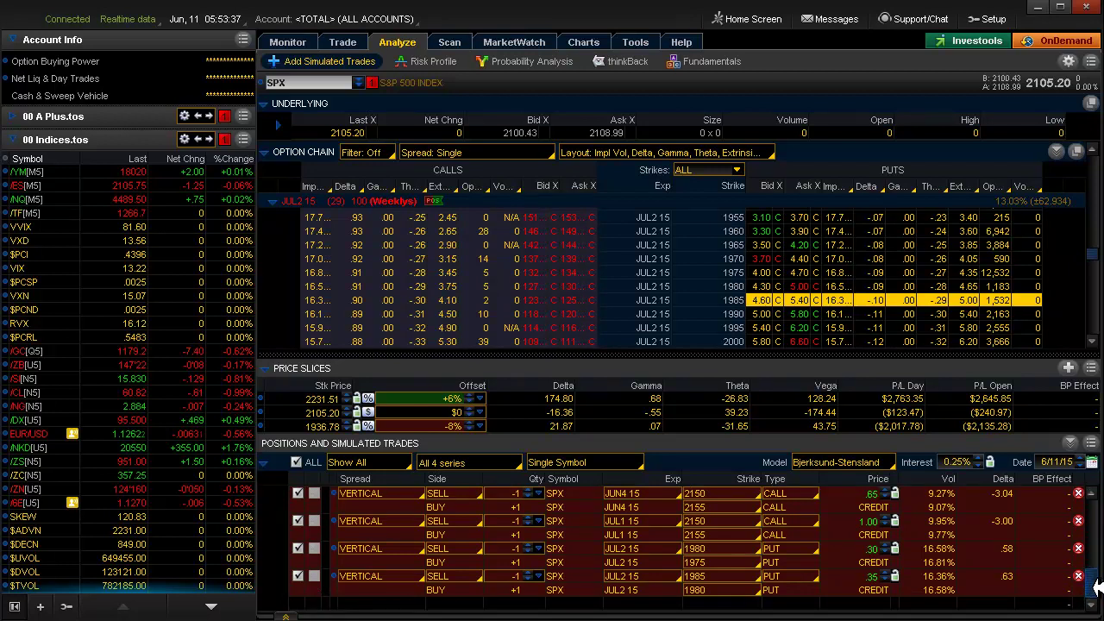
Delete the simulated JUN4 15 and JUL1 15 2150/2155 call verticals, keeping the two JUL2 15 put verticals.
scroll(1098, 583, up, 2)
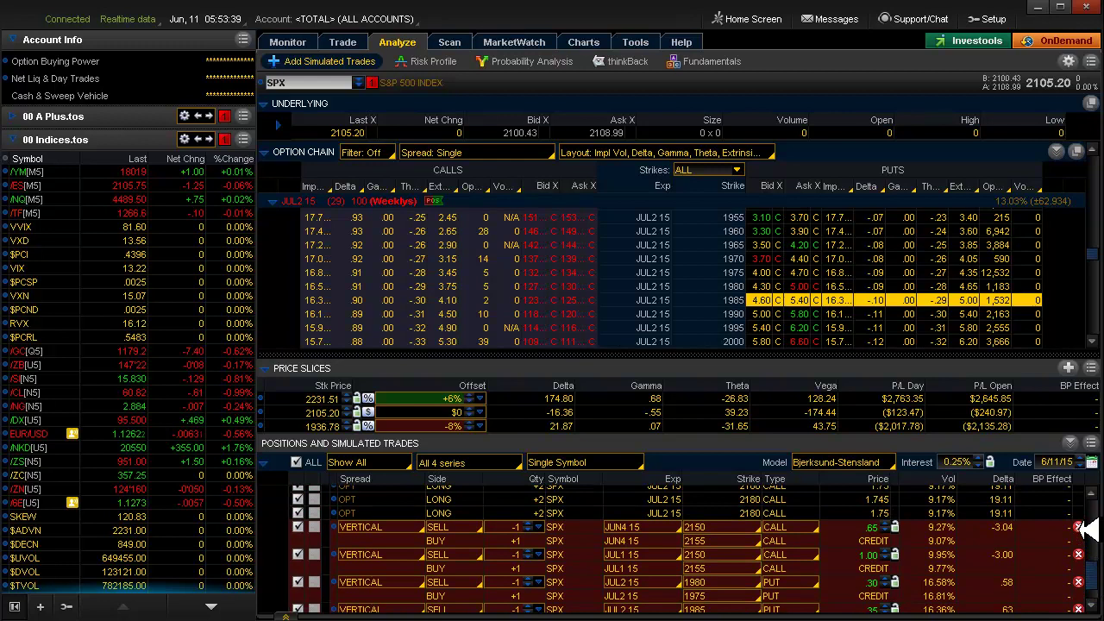
click(1079, 526)
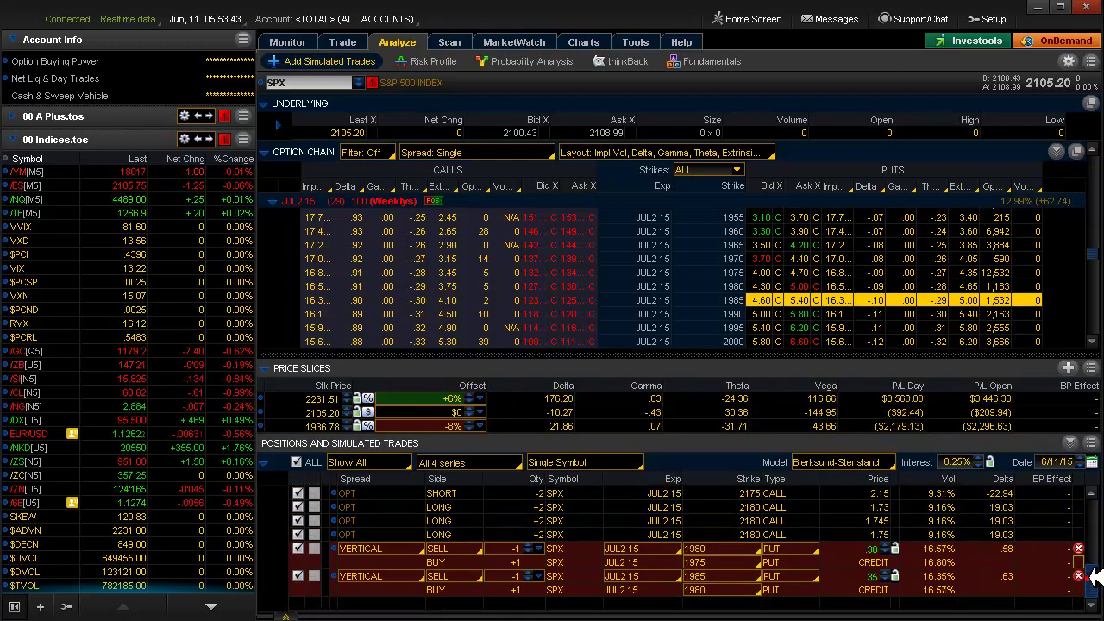
scroll(1094, 578, up, 1)
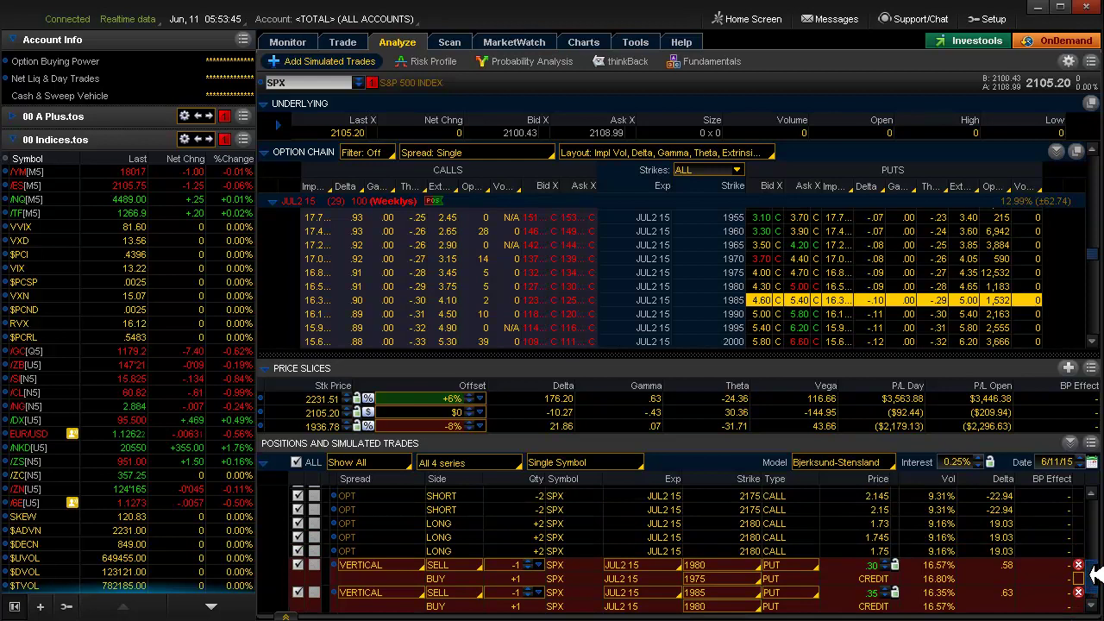
Switch the SPX chart to the daily 1 Y : D timeframe and set its price axis scaling to Auto.
scroll(1096, 576, down, 1)
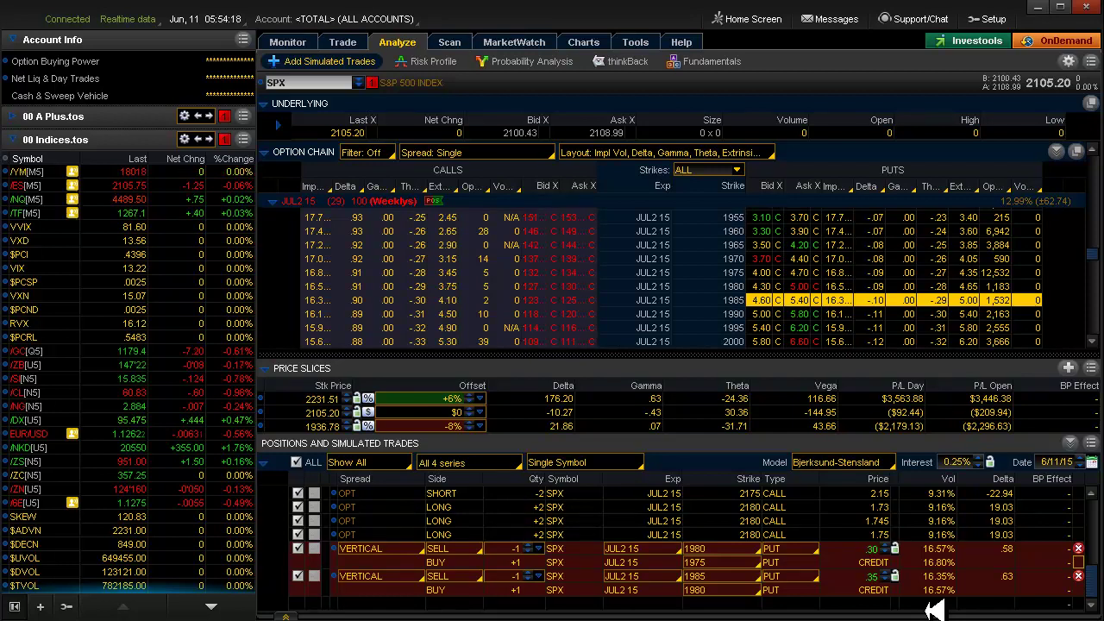
key(alt+Tab)
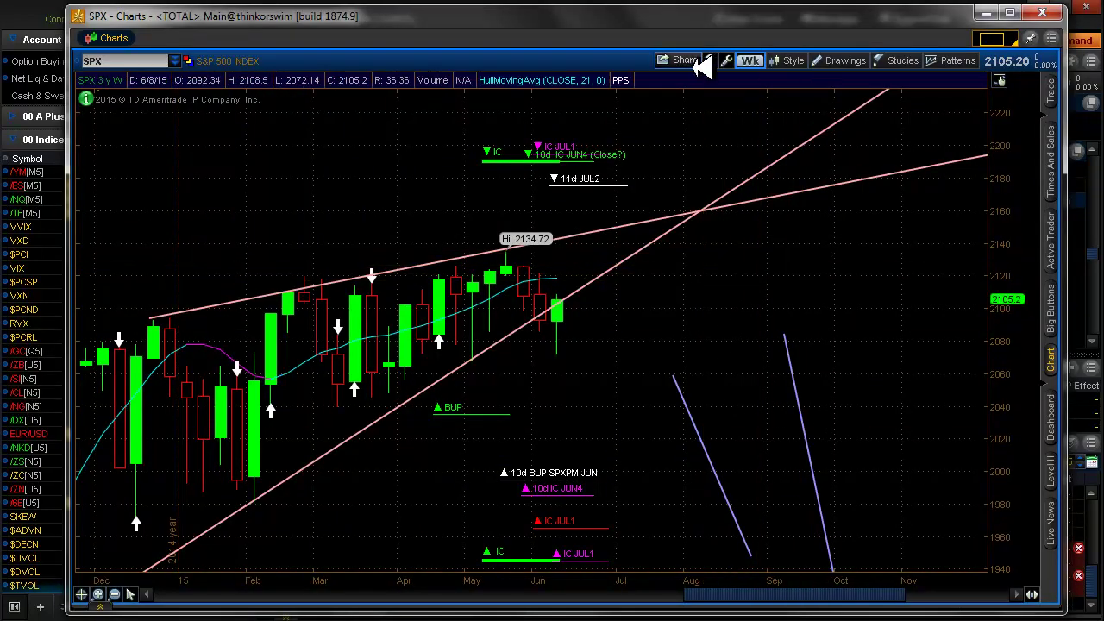
click(752, 59)
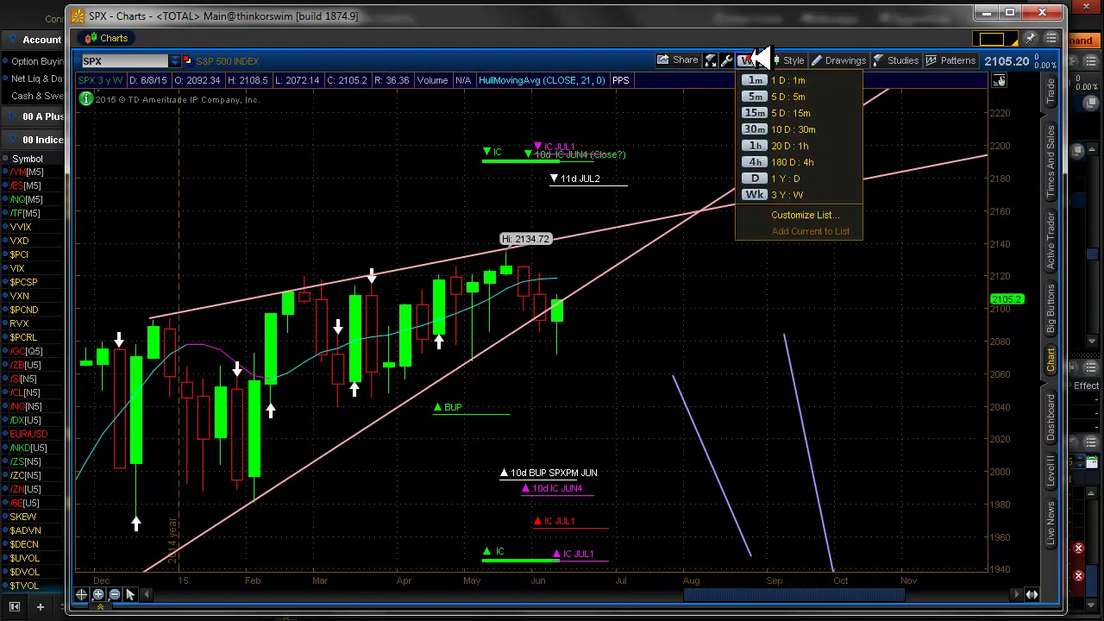
click(763, 179)
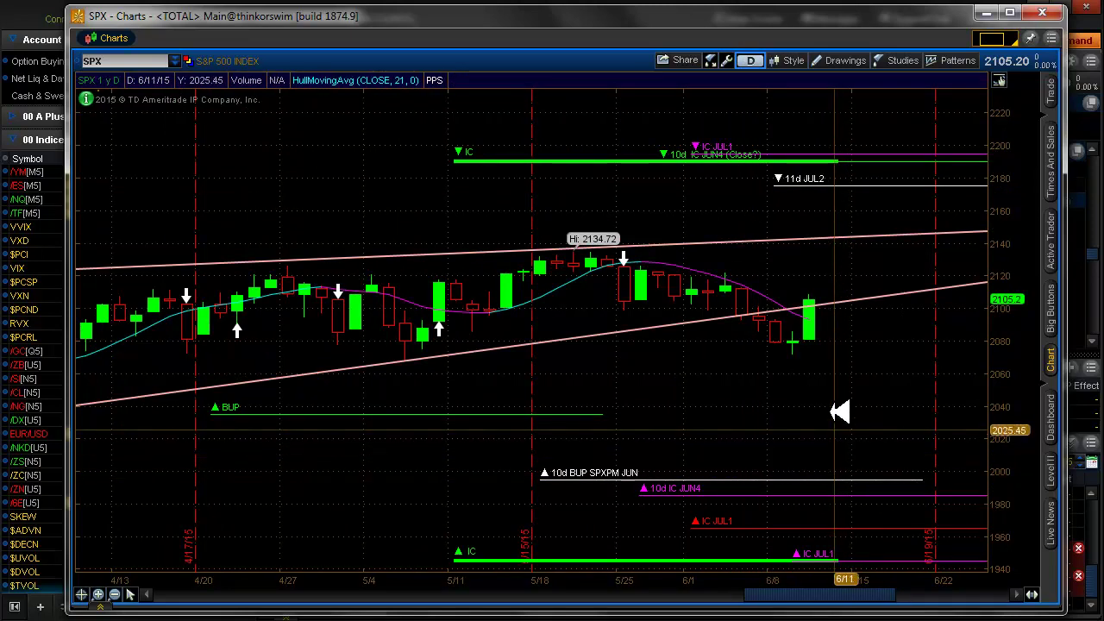
click(998, 79)
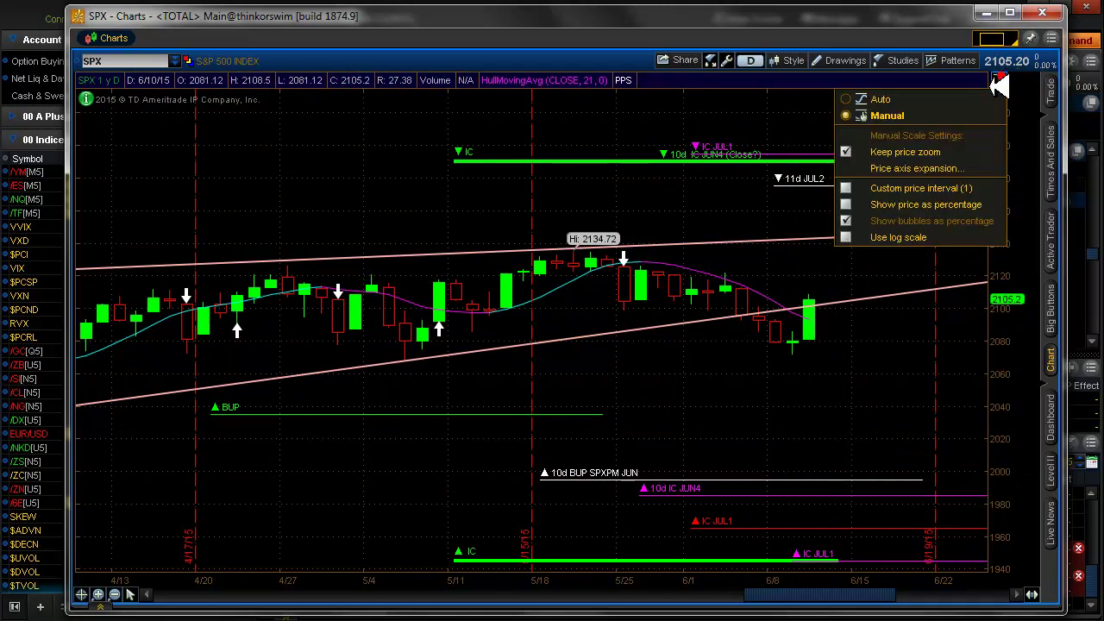
click(901, 97)
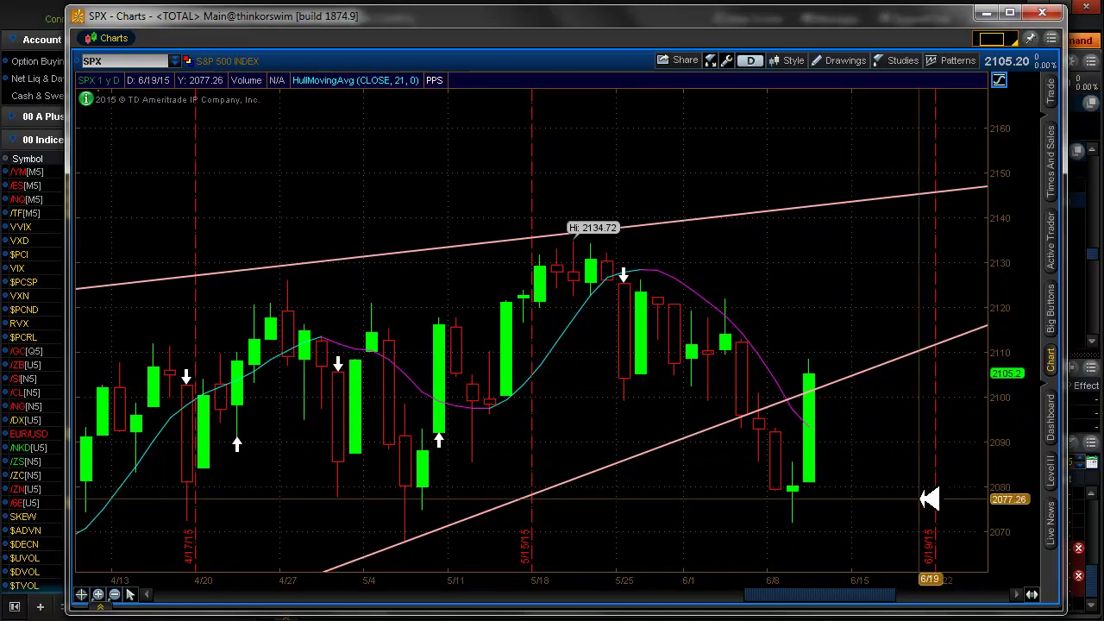
Set the SPX chart to the weekly 3 Y : W timeframe and show more price history before December.
click(747, 60)
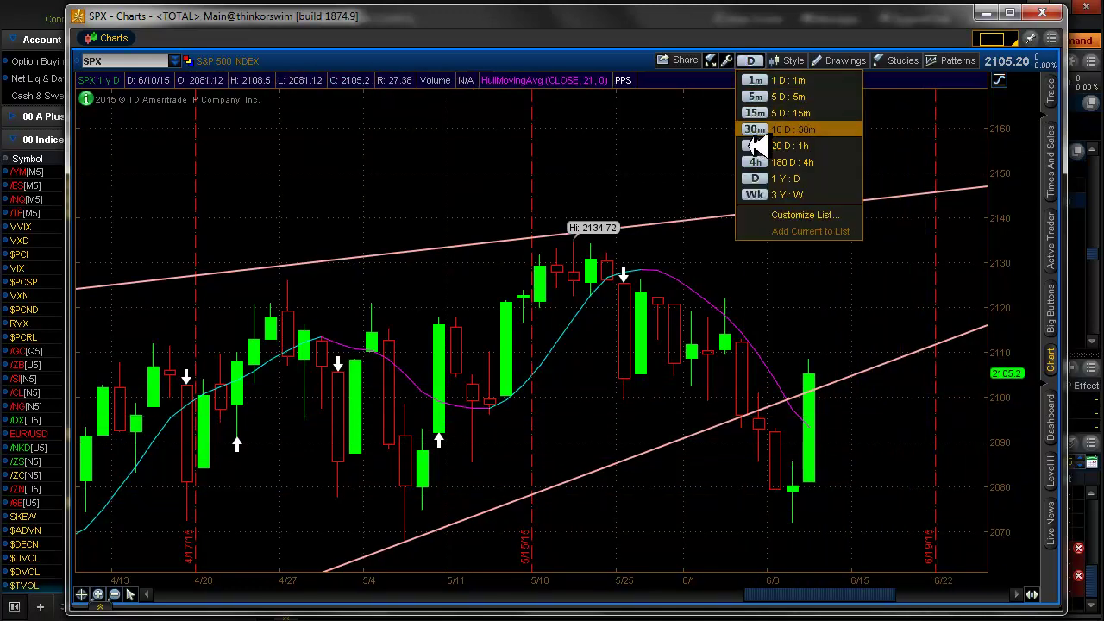
click(752, 193)
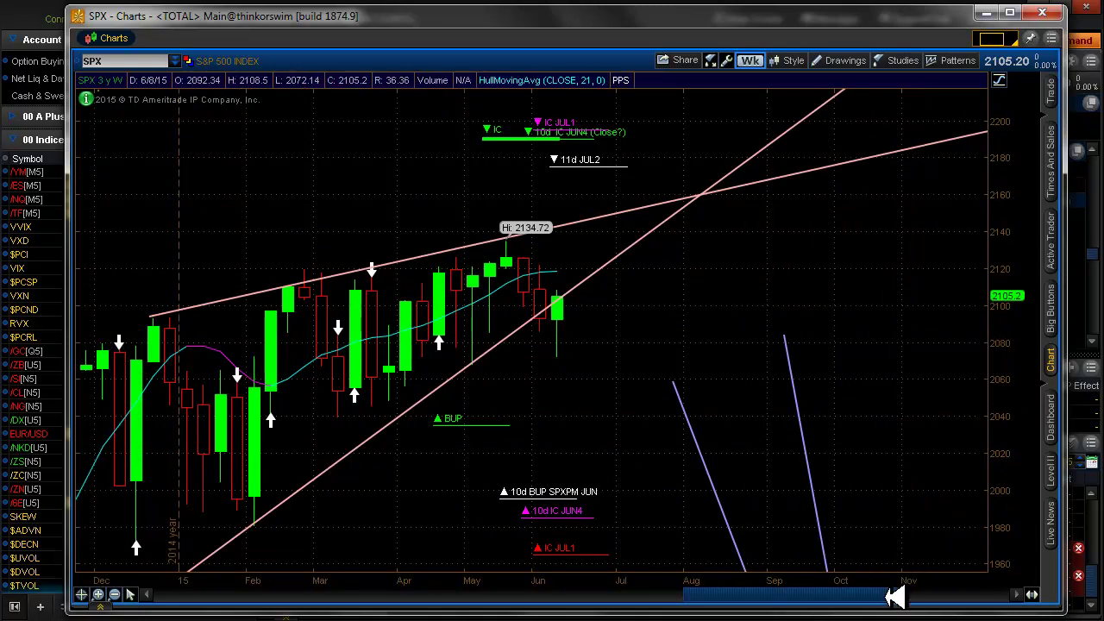
drag(894, 597, 869, 597)
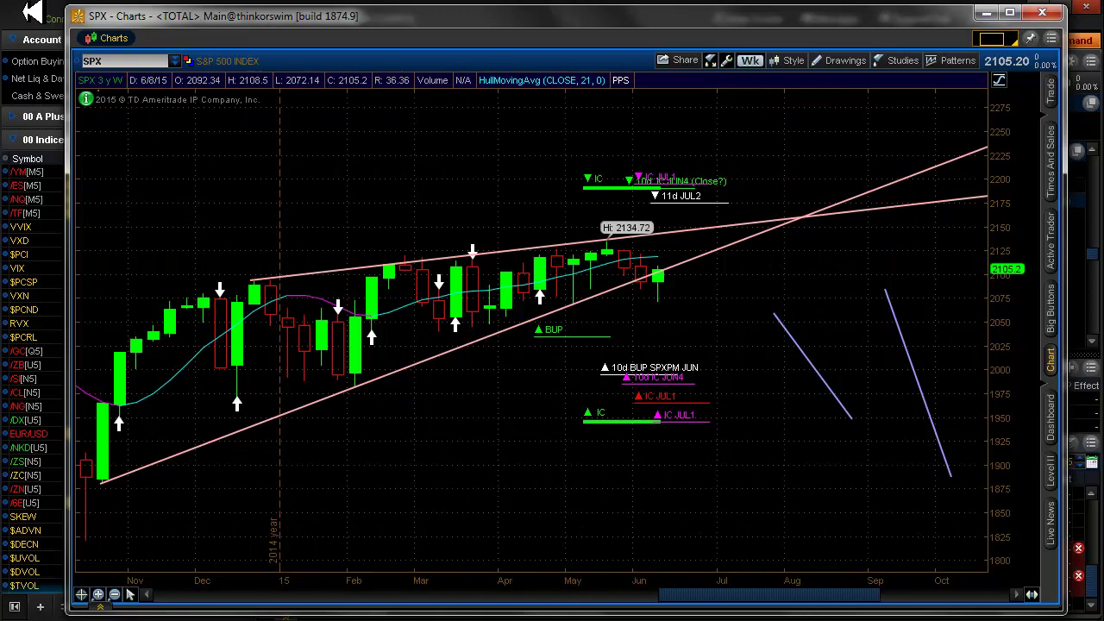
Review the position statement in thinkorswim, and check the trade log on the 2015 Trades sheet of the 02_Weekly_Results workbook in Excel.
click(26, 11)
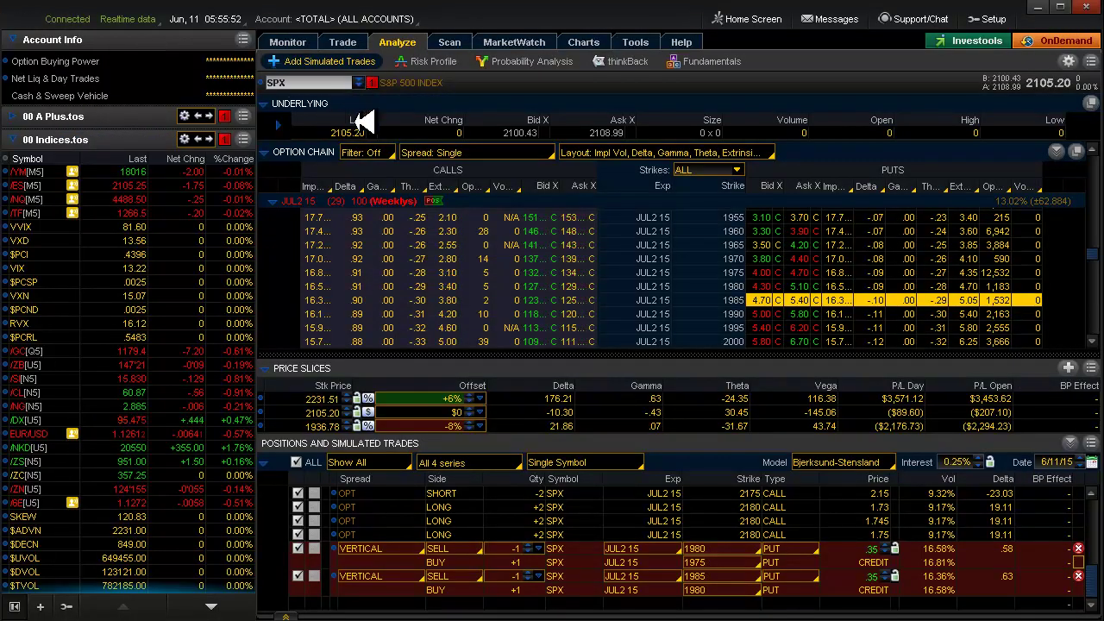
mouse_move(292, 40)
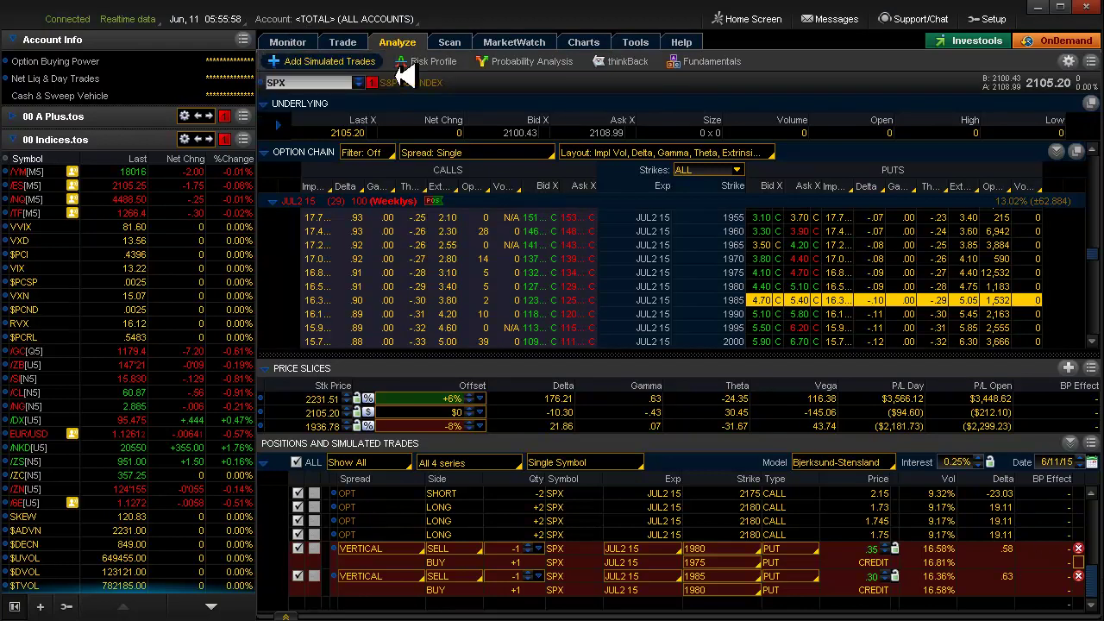
click(294, 41)
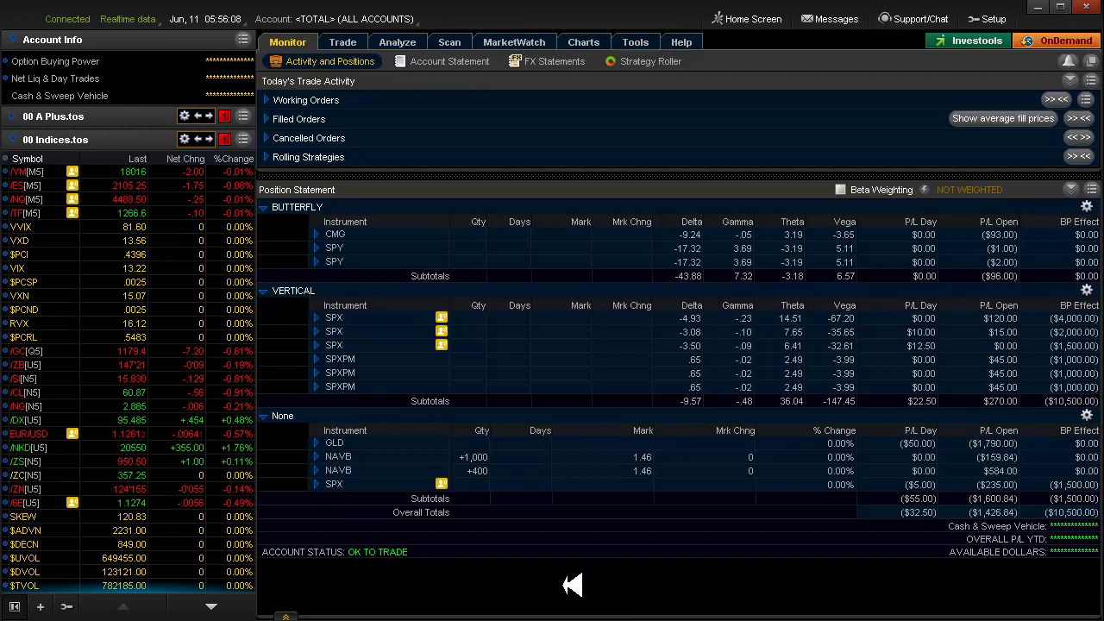
key(alt+Tab)
key(alt+Tab)
key(alt+Tab)
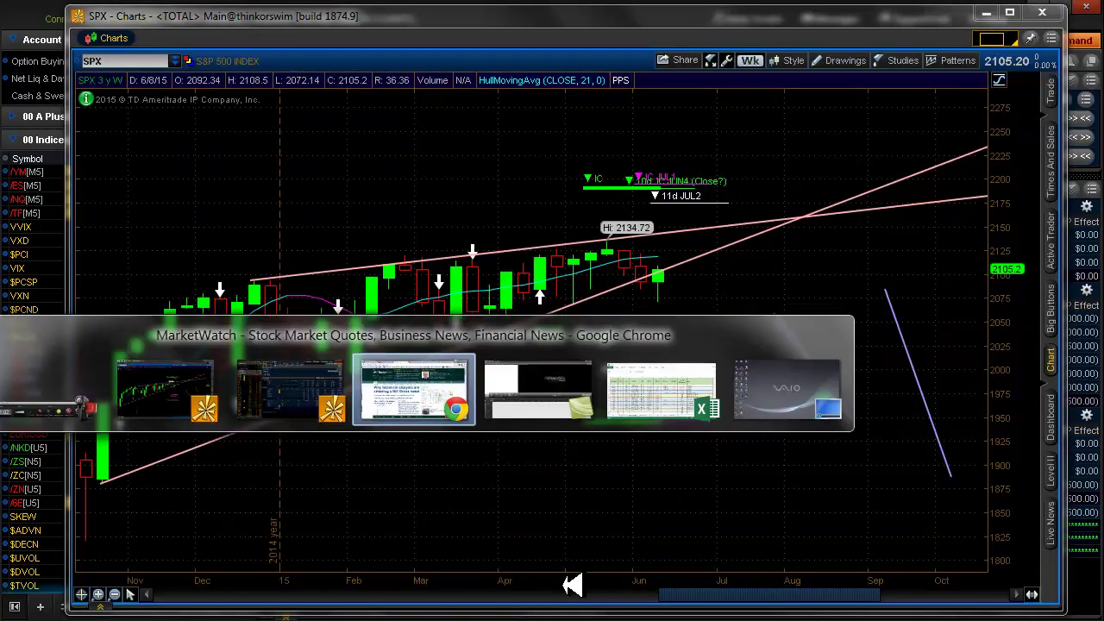
key(alt+Tab)
key(alt+Tab)
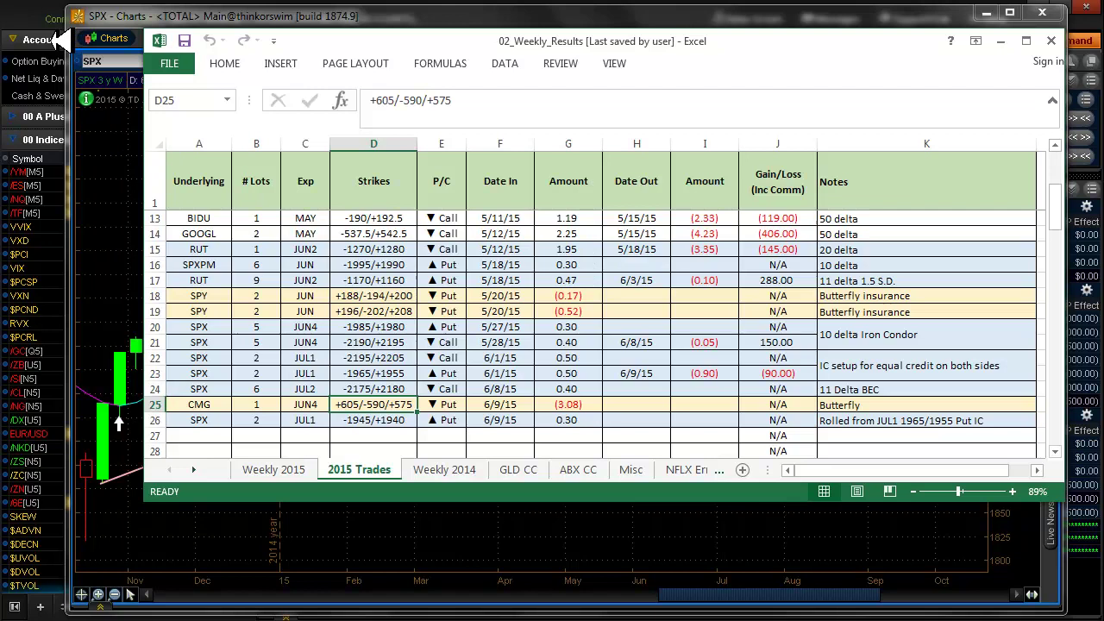
Return to thinkorswim and load SPXPM for analysis with its existing positions.
click(26, 14)
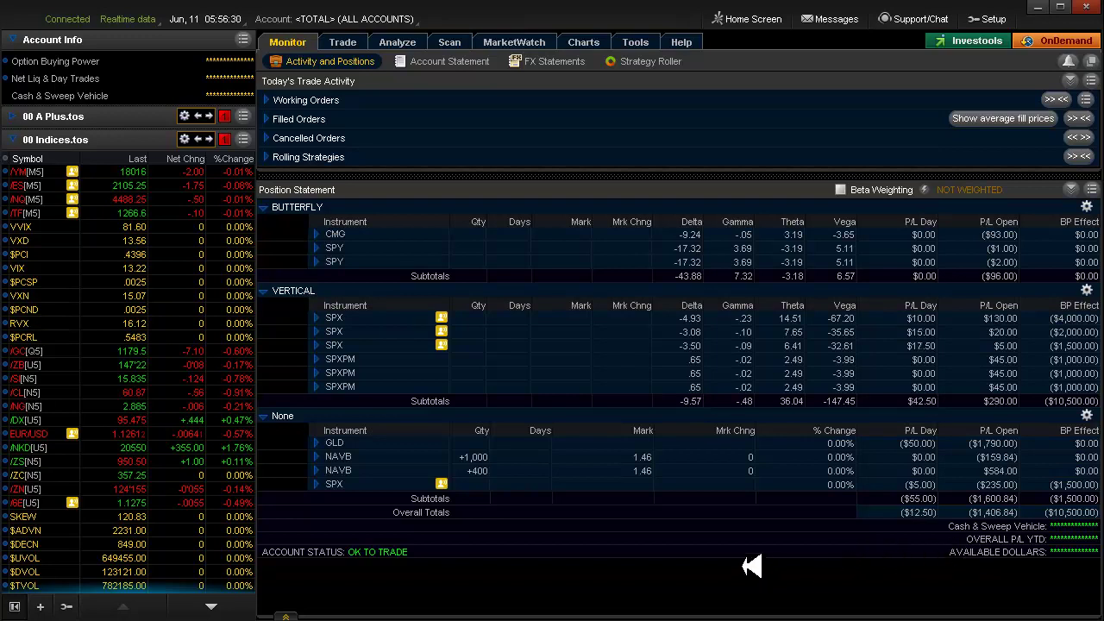
click(397, 41)
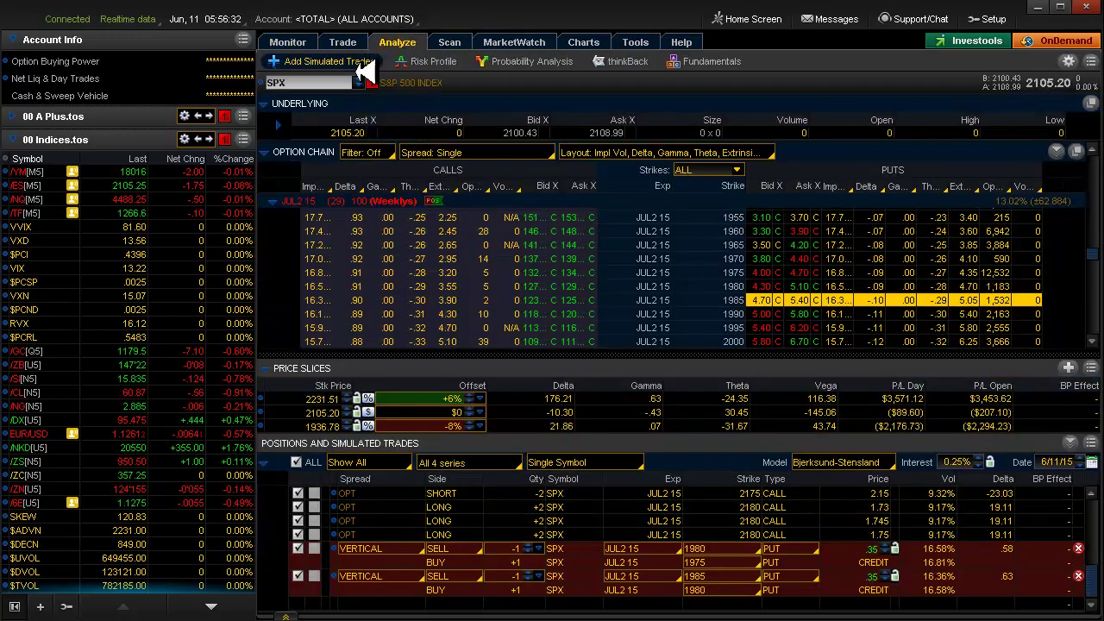
click(316, 82)
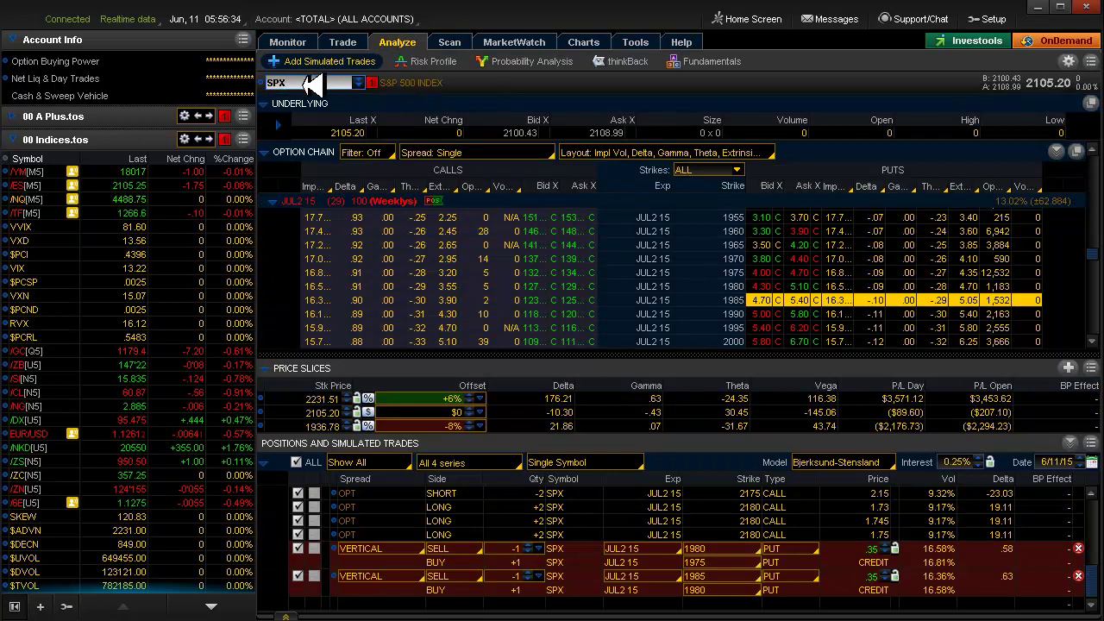
text(SPXPM)
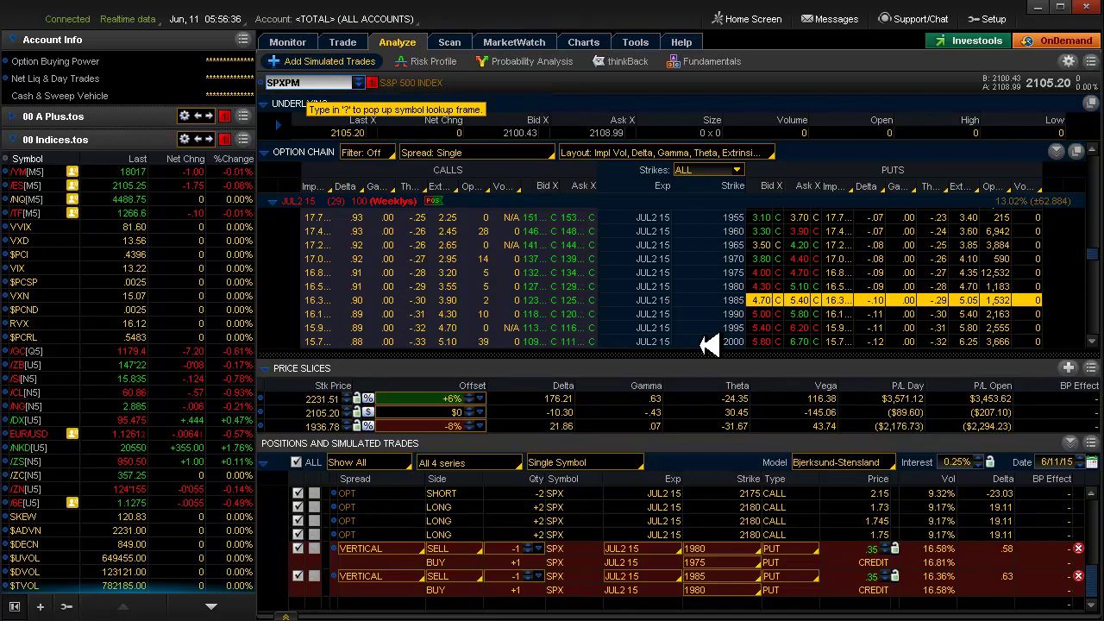
key(Return)
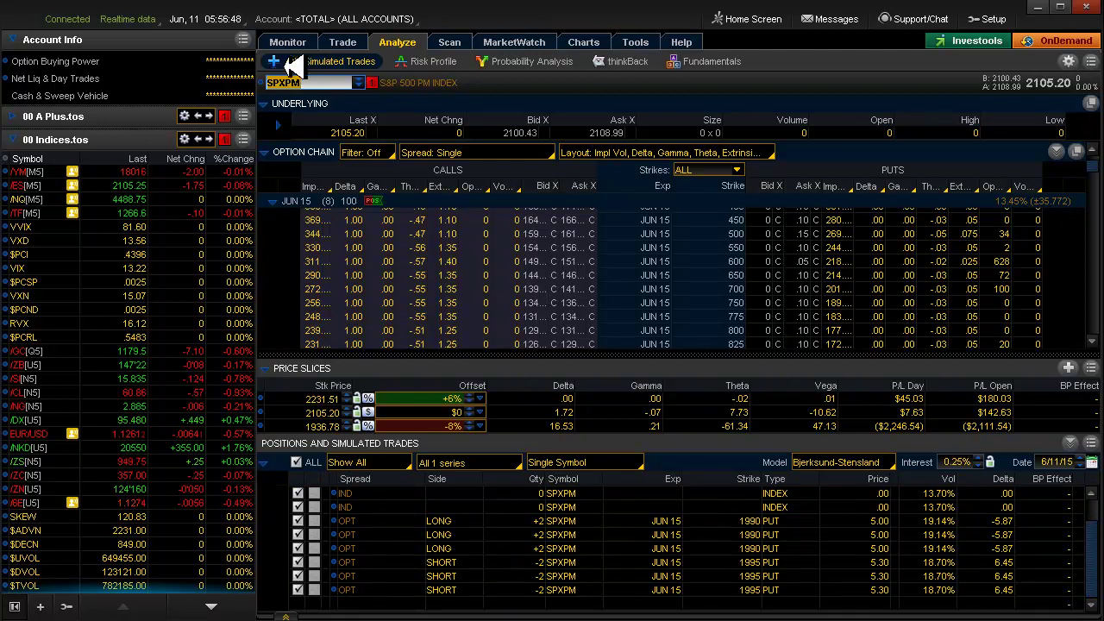
Analyze closing the first SPXPM vertical position as a simulated buy of 2 JUN 15 1995/1990 put verticals at .10 limit.
click(288, 41)
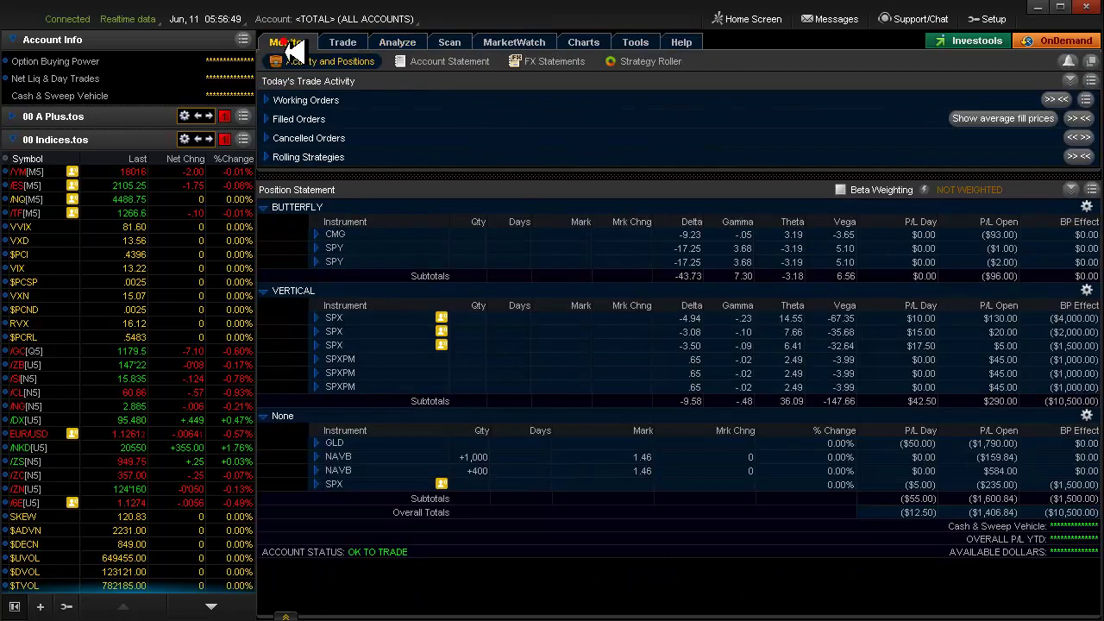
click(315, 358)
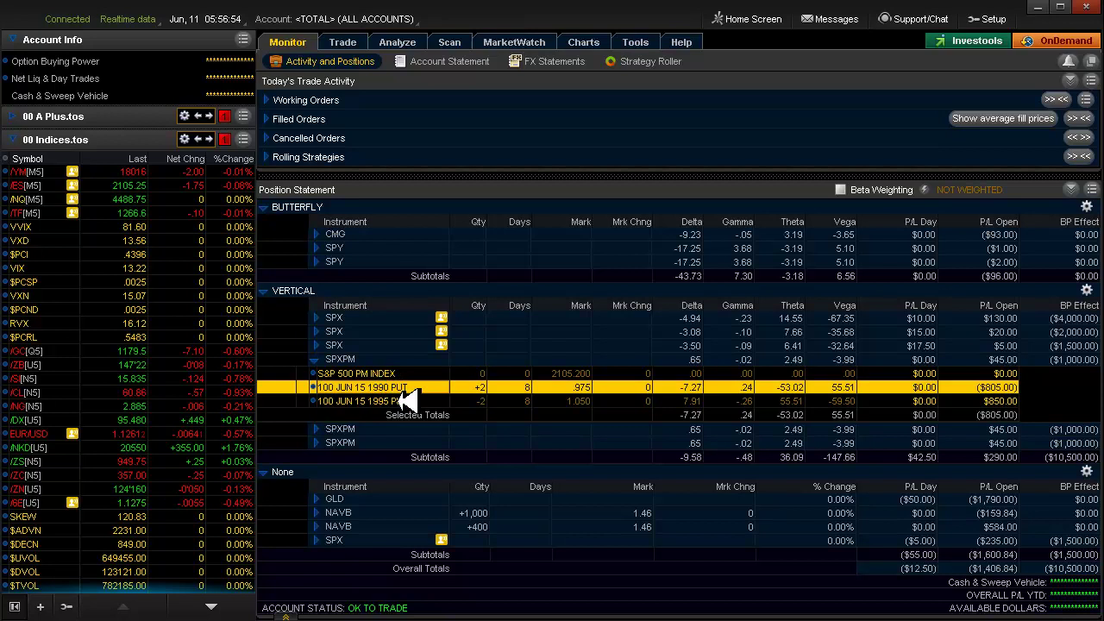
ctrl+click(414, 400)
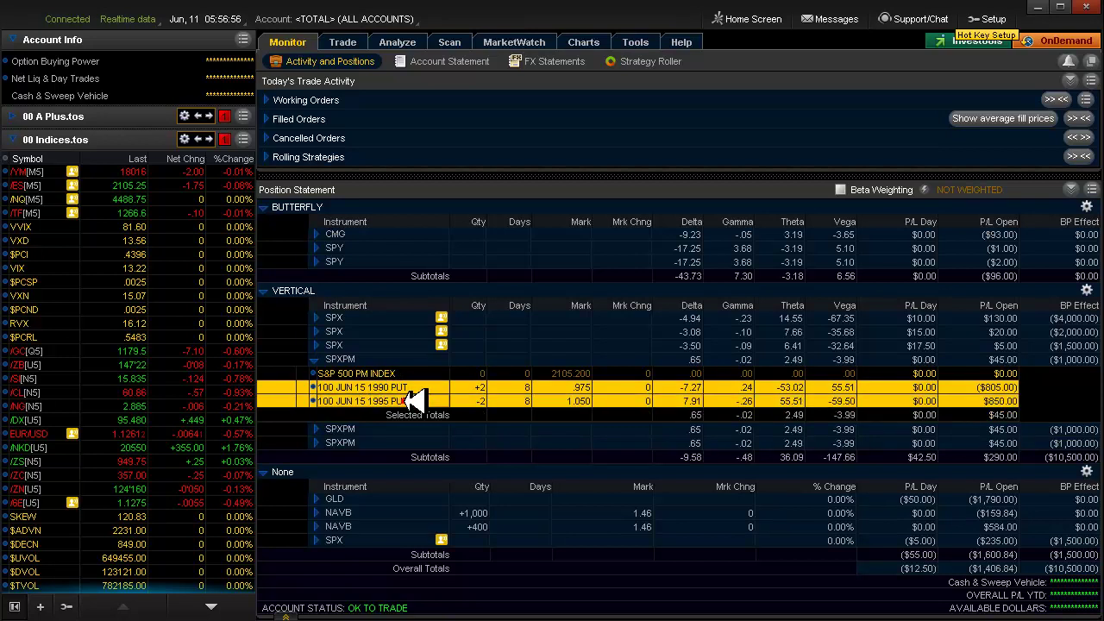
right_click(415, 401)
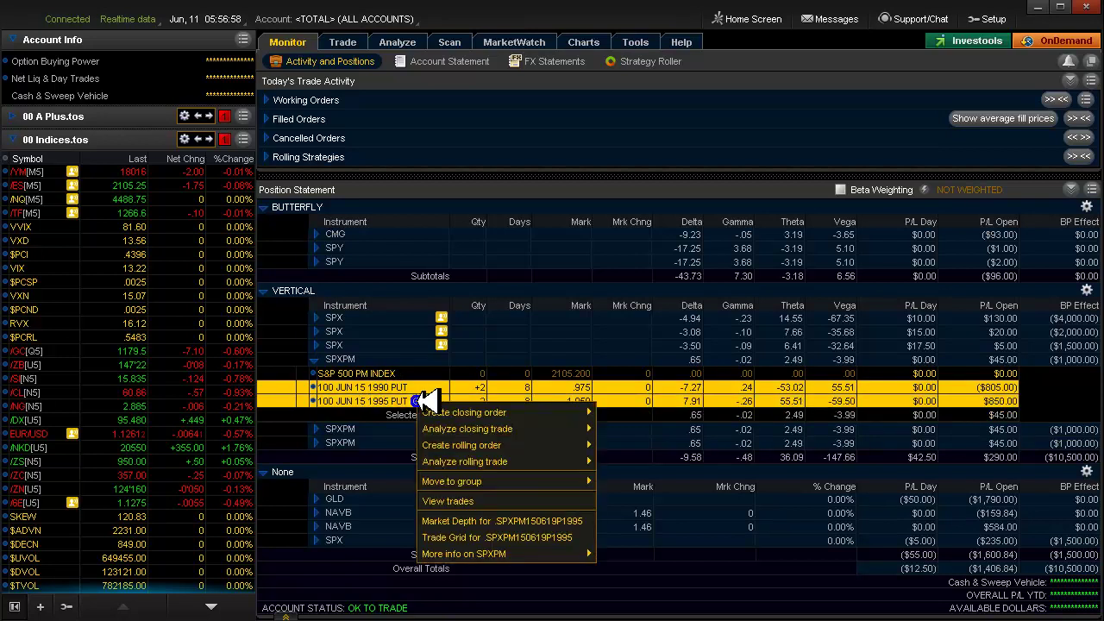
mouse_move(474, 429)
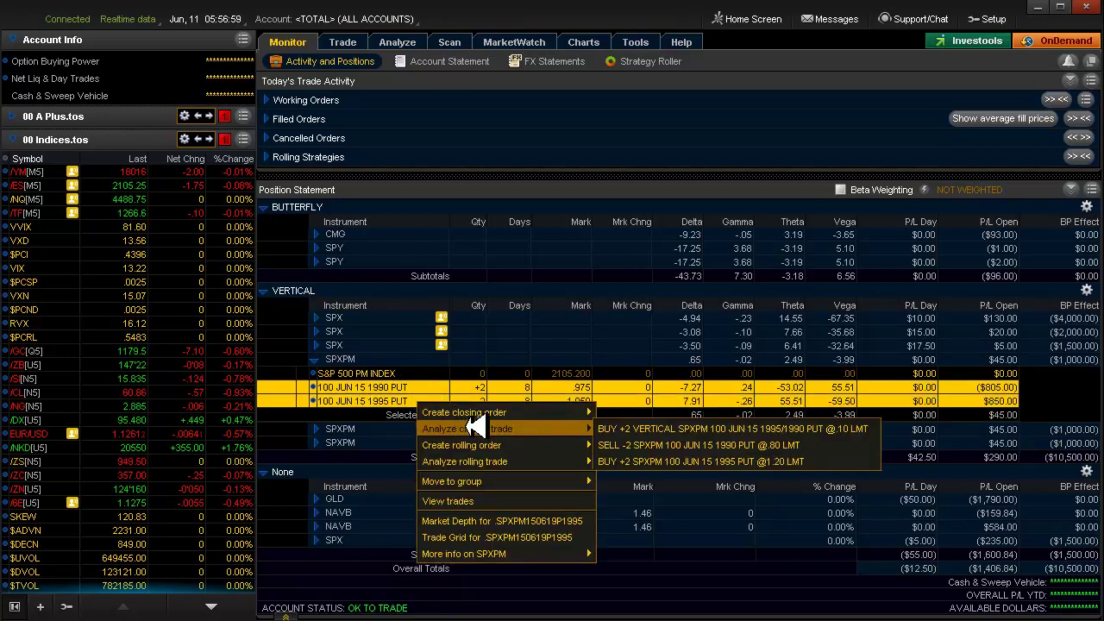
click(617, 427)
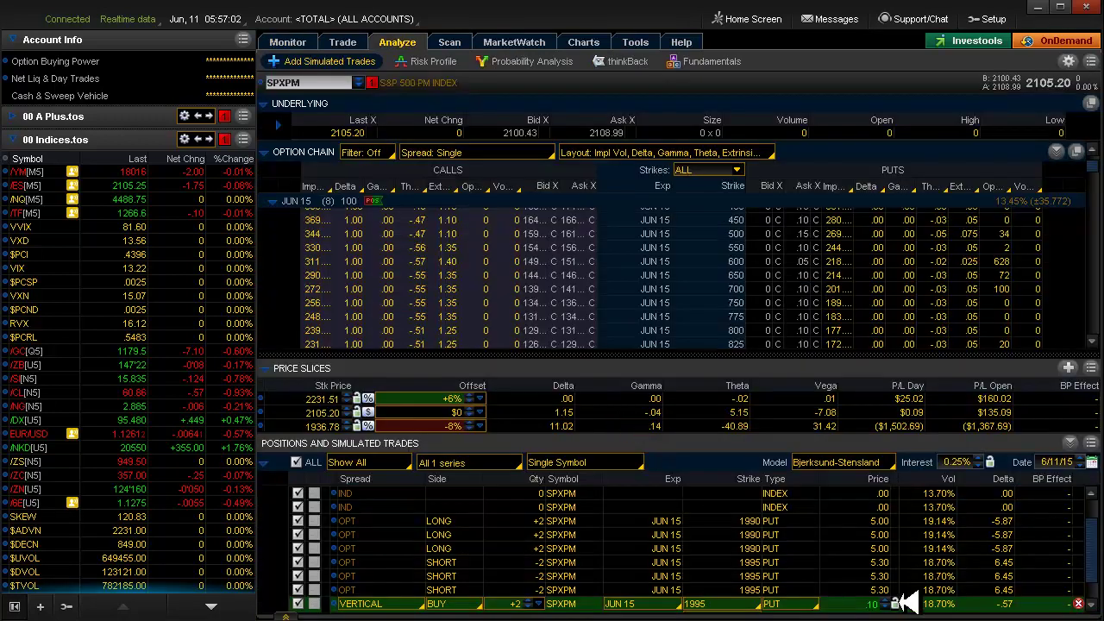
Create a duplicate order from the simulated SPXPM 1995/1990 put vertical, with a .05 limit price and GTC time in force.
scroll(1089, 559, down, 1)
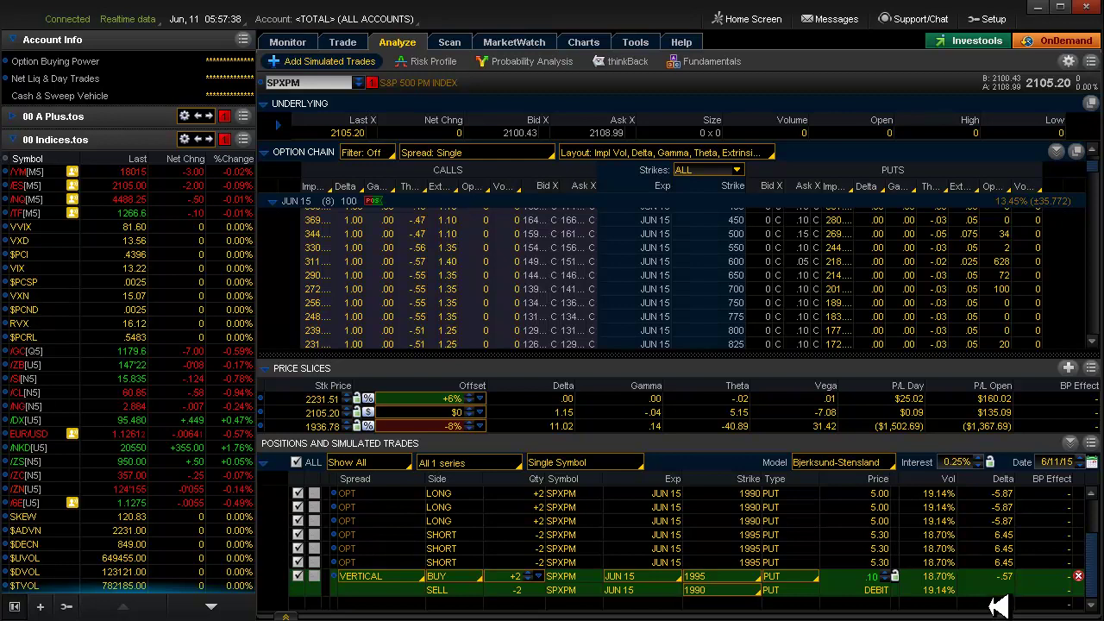
mouse_move(1096, 558)
mouse_down()
mouse_move(1091, 510)
mouse_move(1097, 566)
mouse_up()
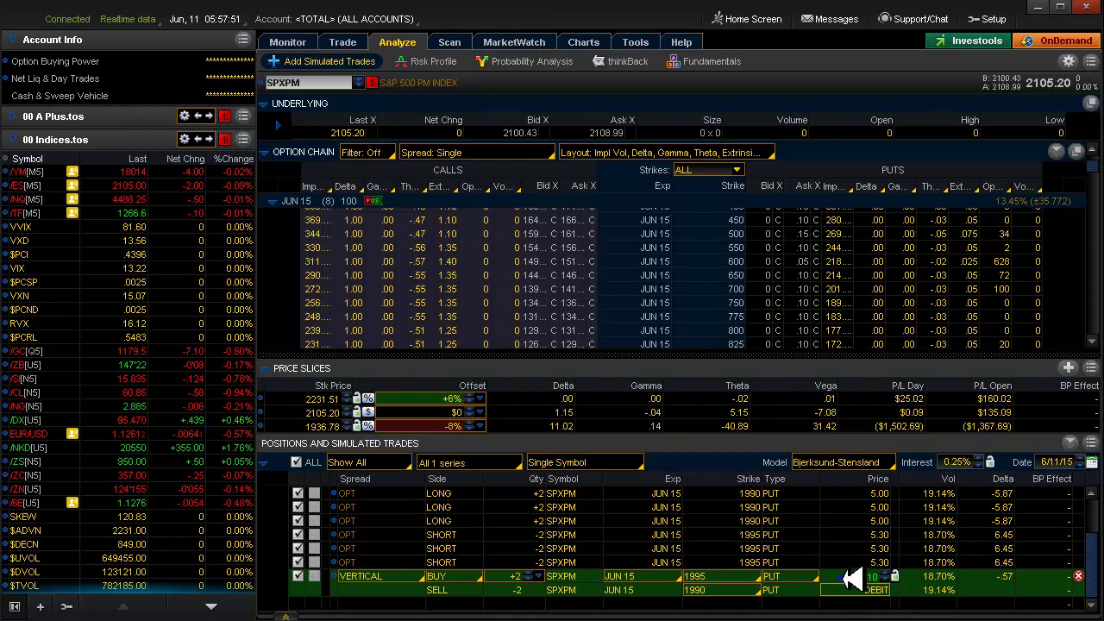
right_click(852, 580)
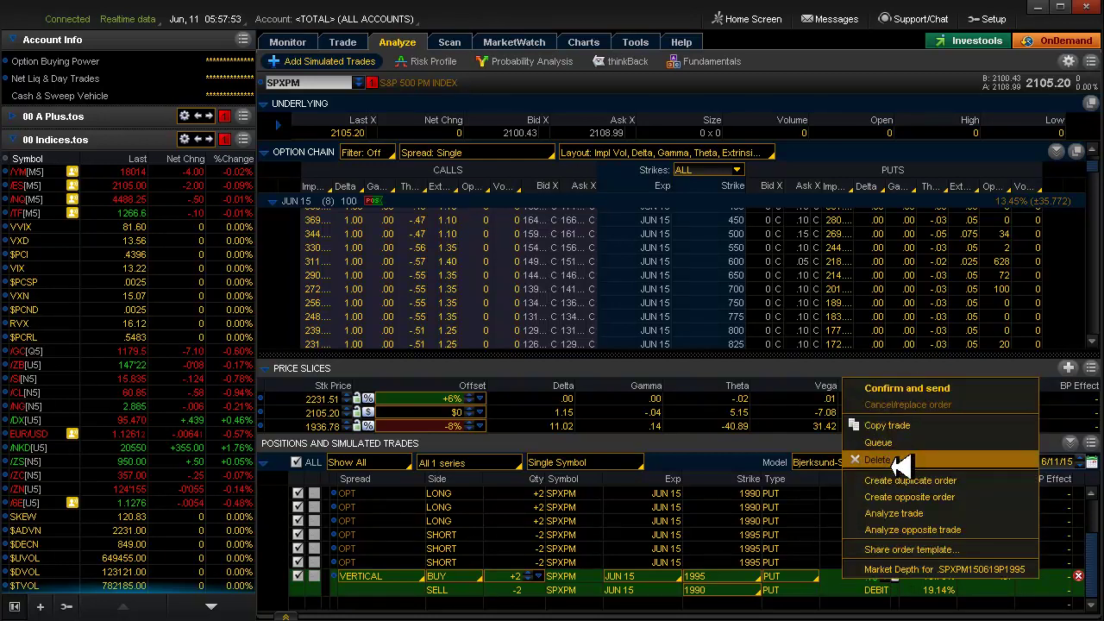
click(906, 480)
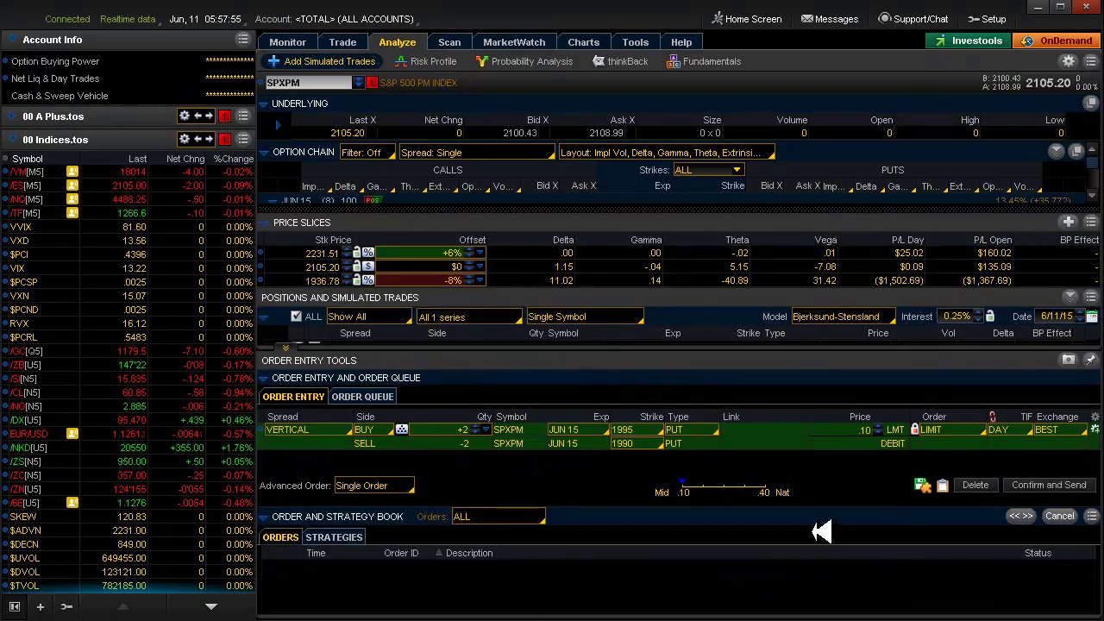
click(879, 433)
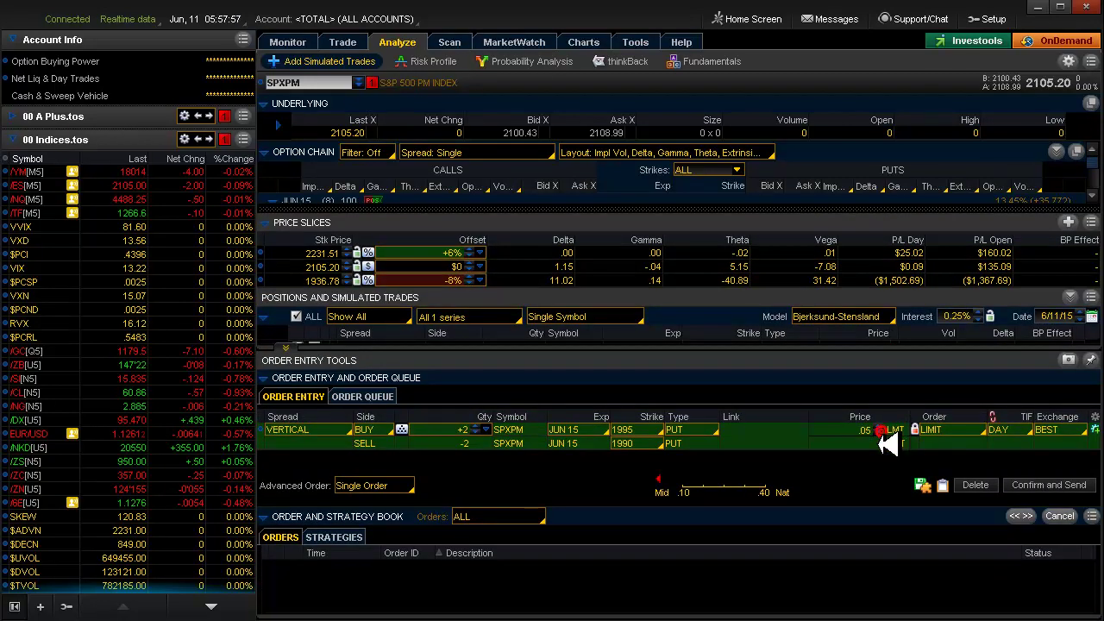
click(1018, 429)
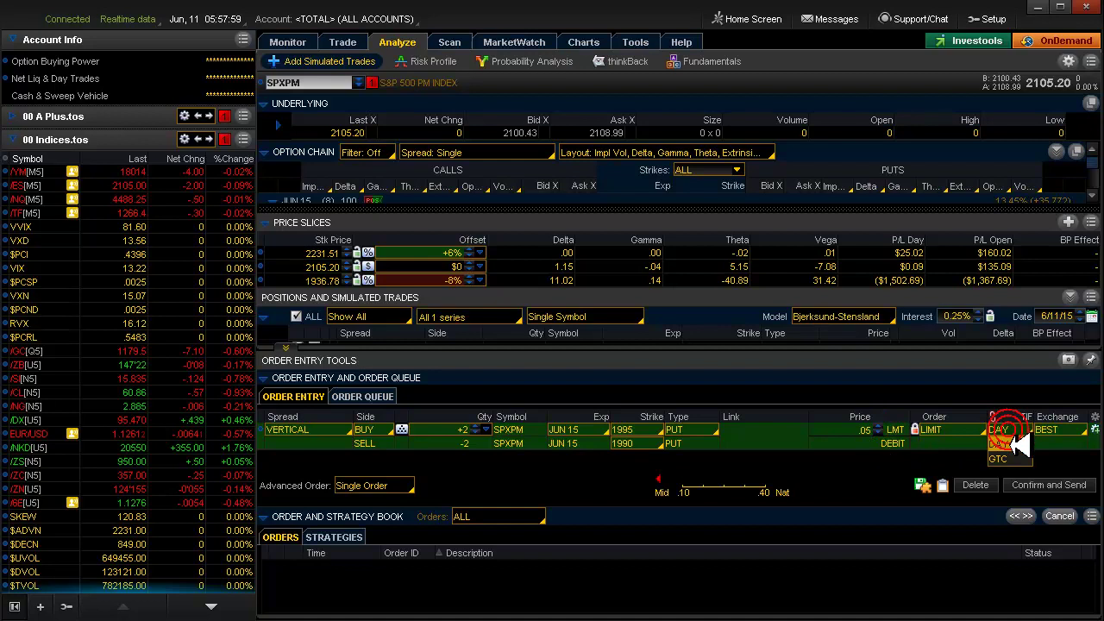
click(1016, 458)
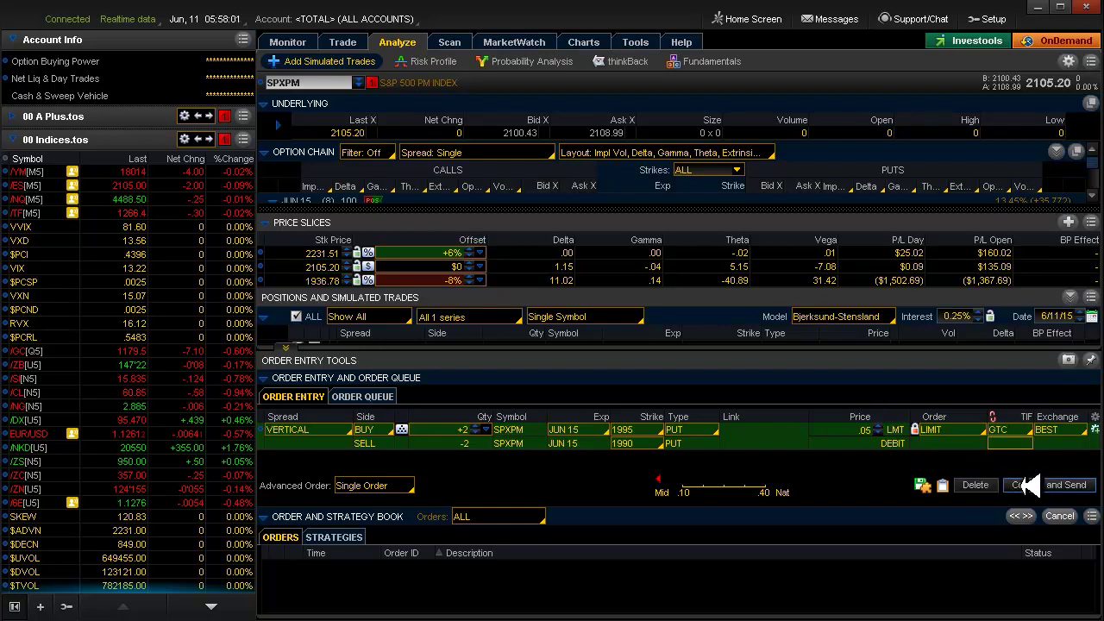
Check the SPXPM 1995/1990 put vertical order's multiple-account distribution, and send the order in Single Account mode from the first IRA account.
click(1024, 484)
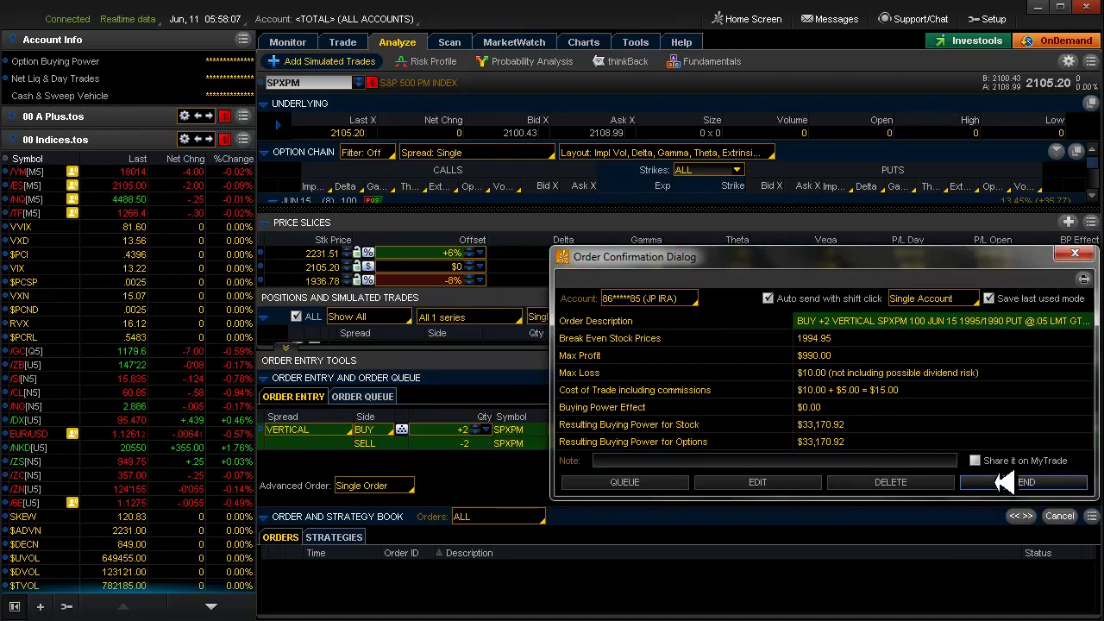
click(948, 299)
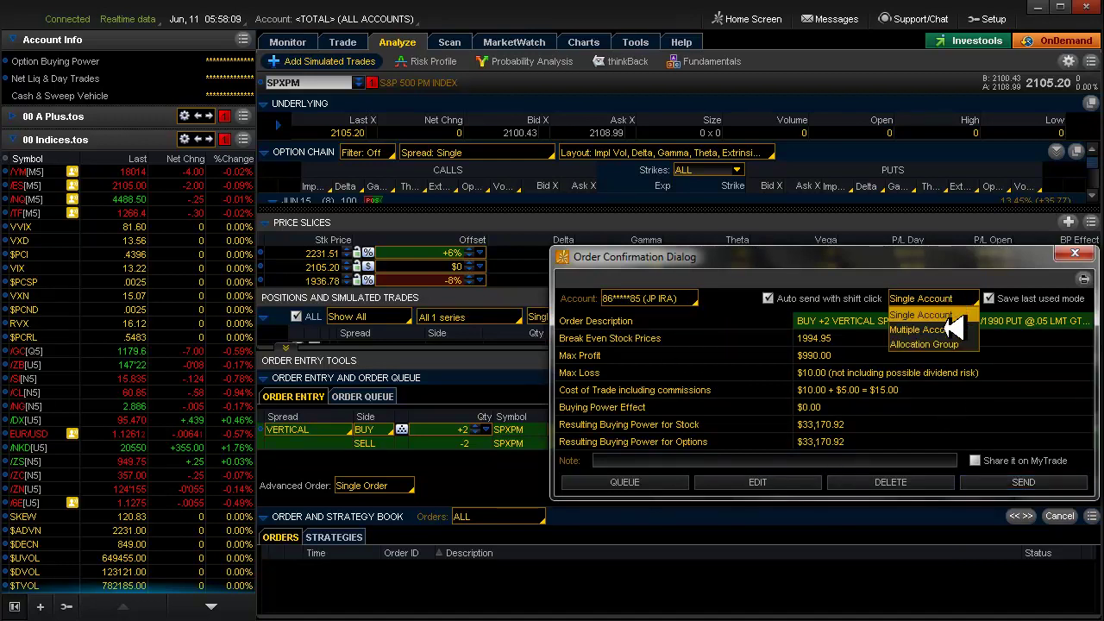
click(948, 328)
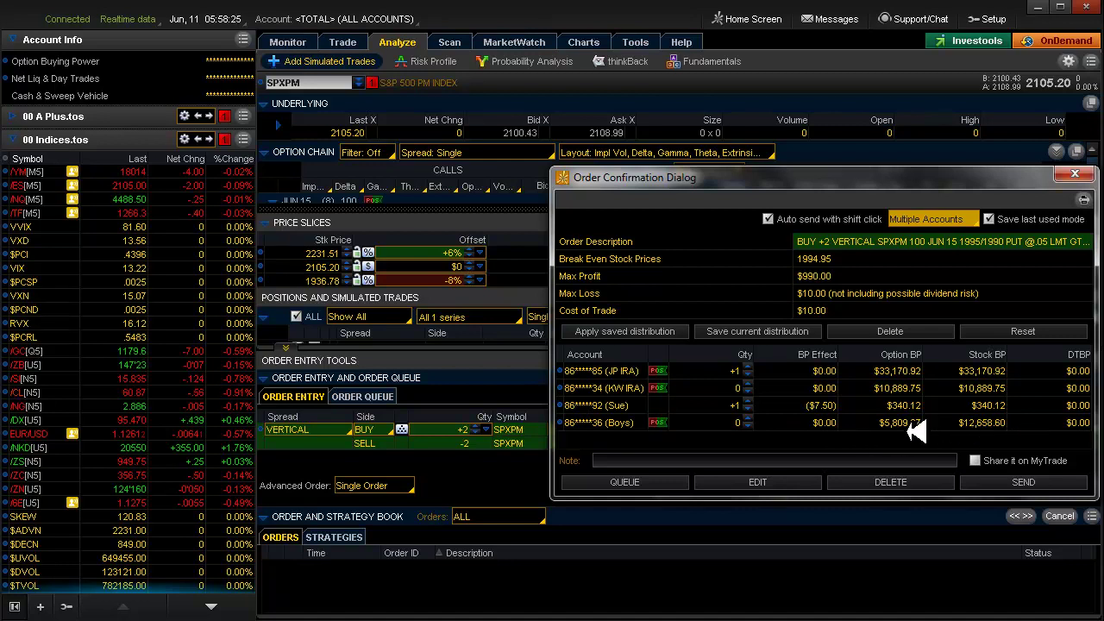
click(921, 219)
click(921, 235)
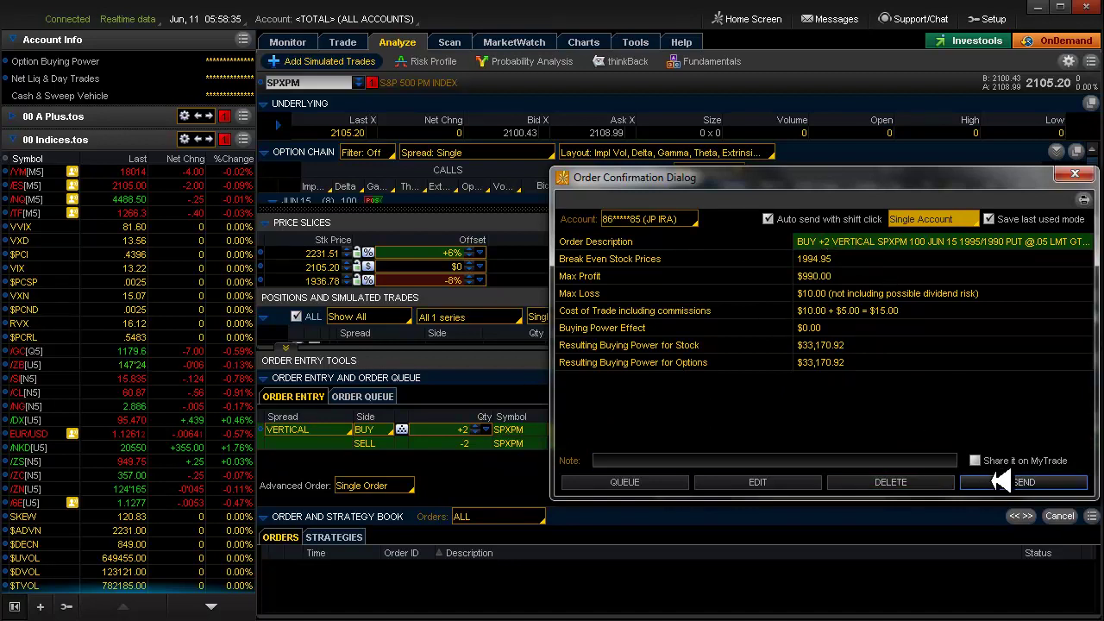
click(1000, 482)
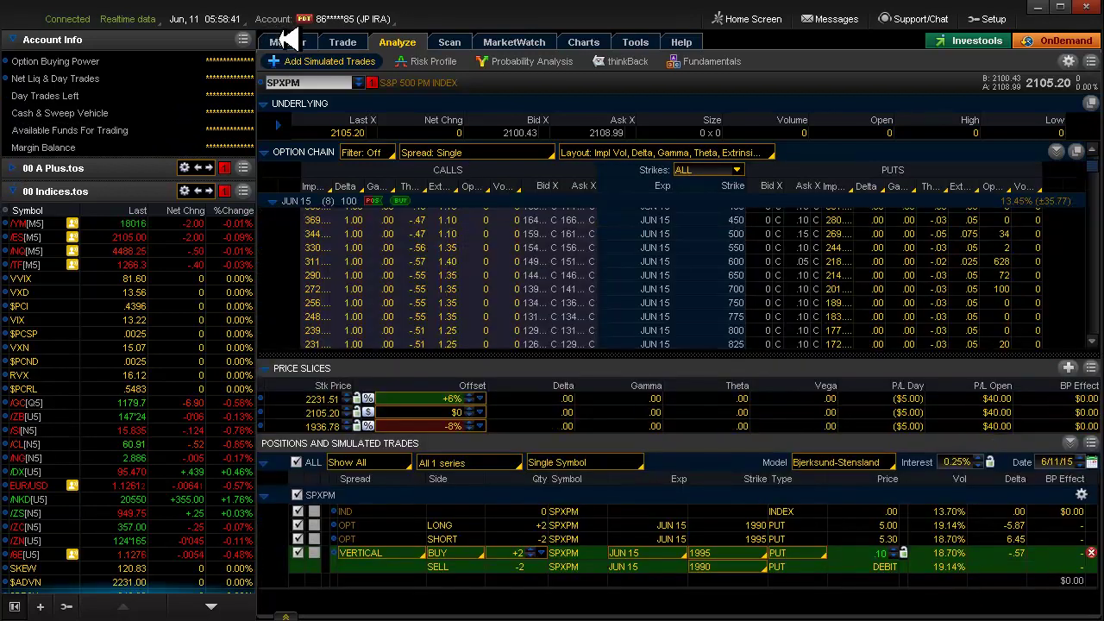
Expand the 00 A Plus watchlist and show the activity and position statement for all accounts combined.
mouse_move(285, 39)
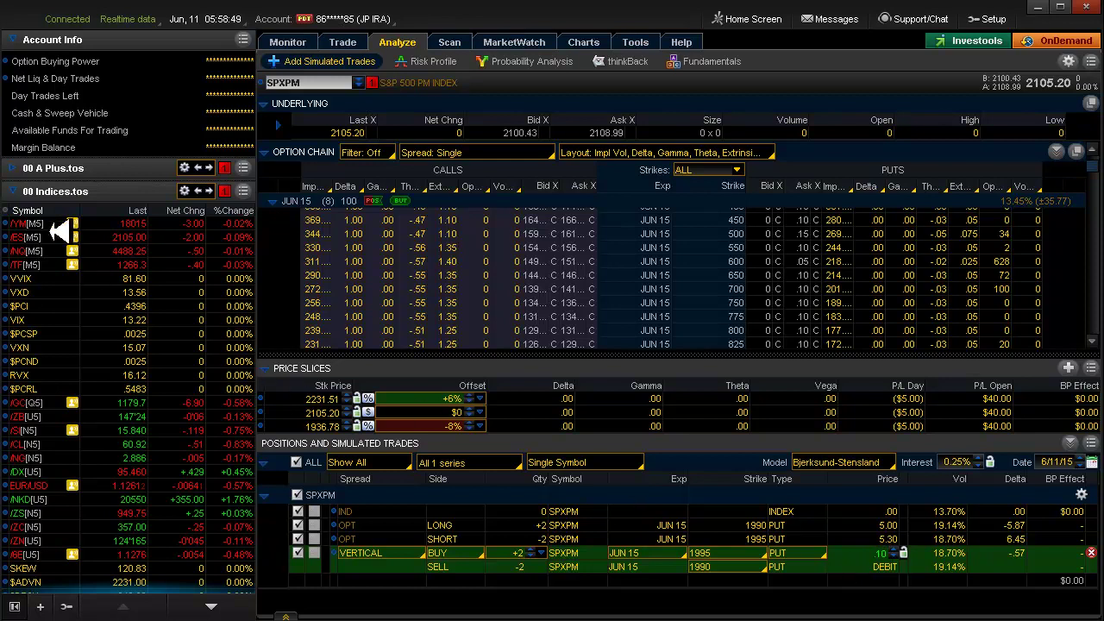
click(24, 168)
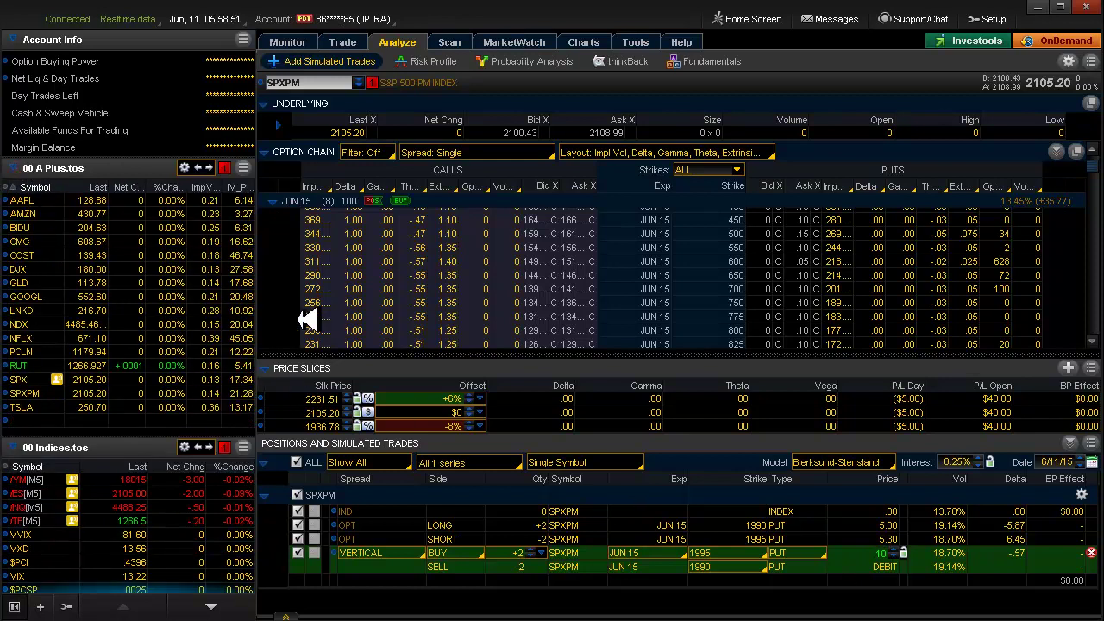
click(279, 40)
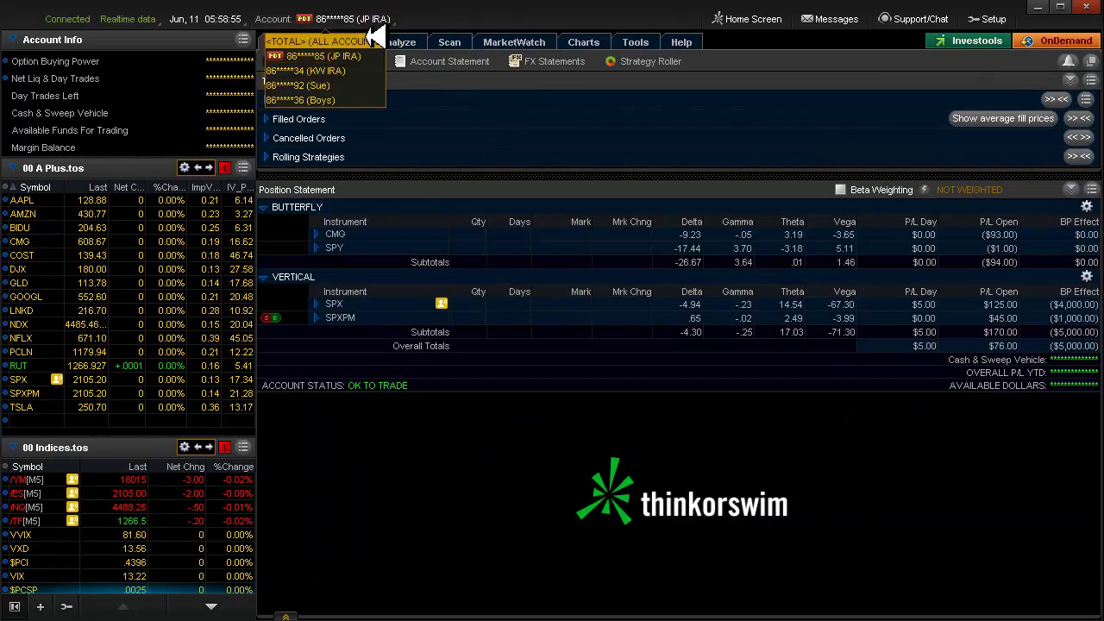
click(374, 41)
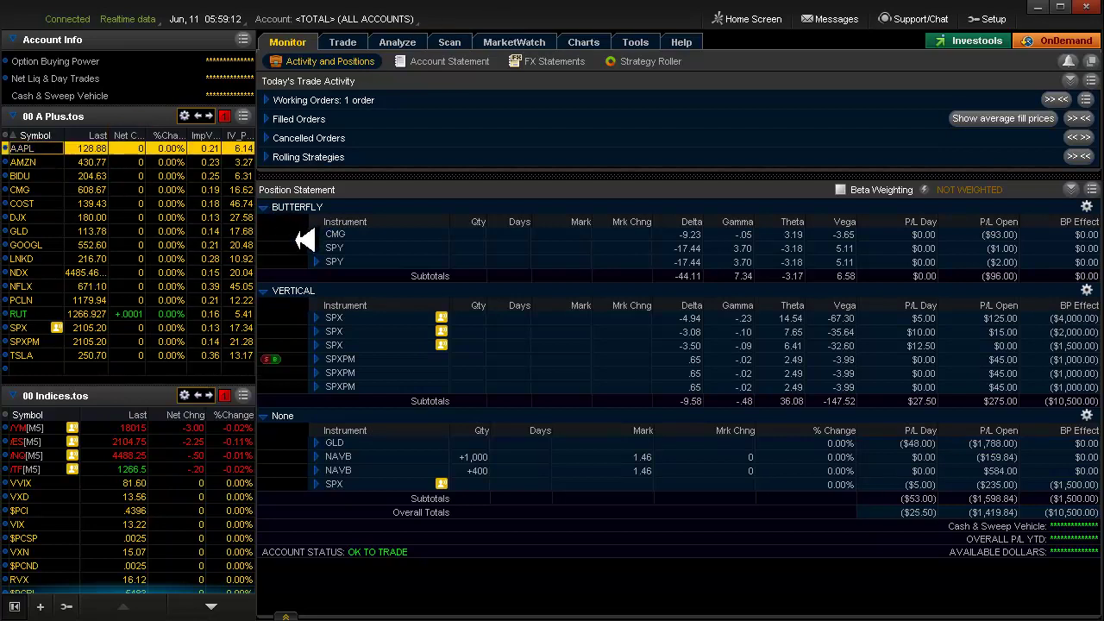
Examine the AAPL weekly and daily charts, and AMZN's charts with the risk profile of its simulated JUN2 15 verticals.
click(583, 42)
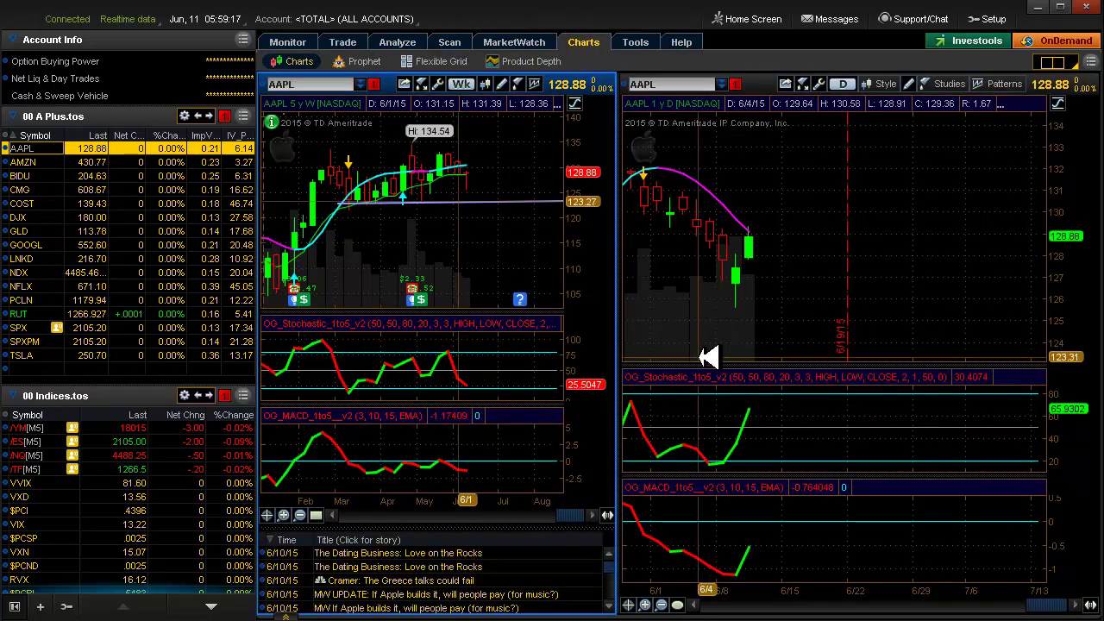
drag(1067, 601, 1050, 591)
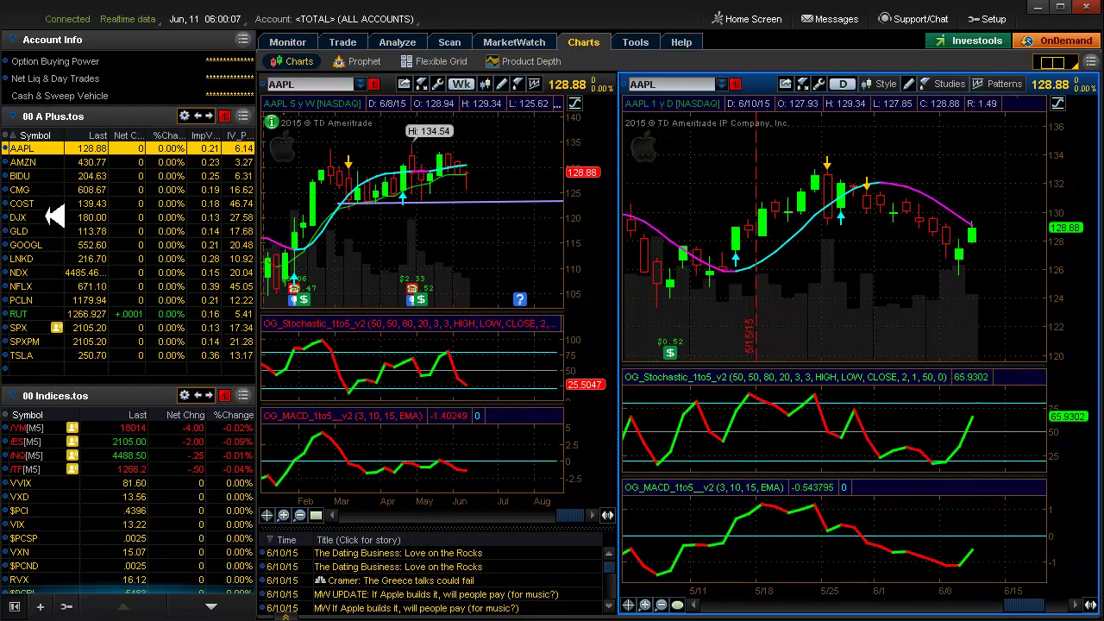
click(35, 162)
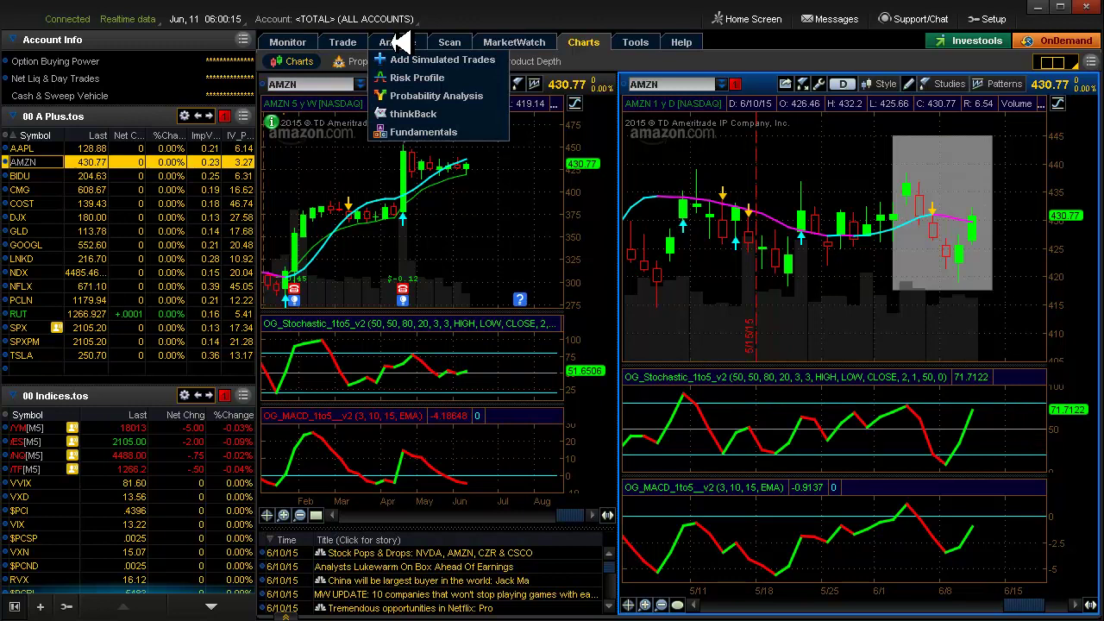
click(397, 41)
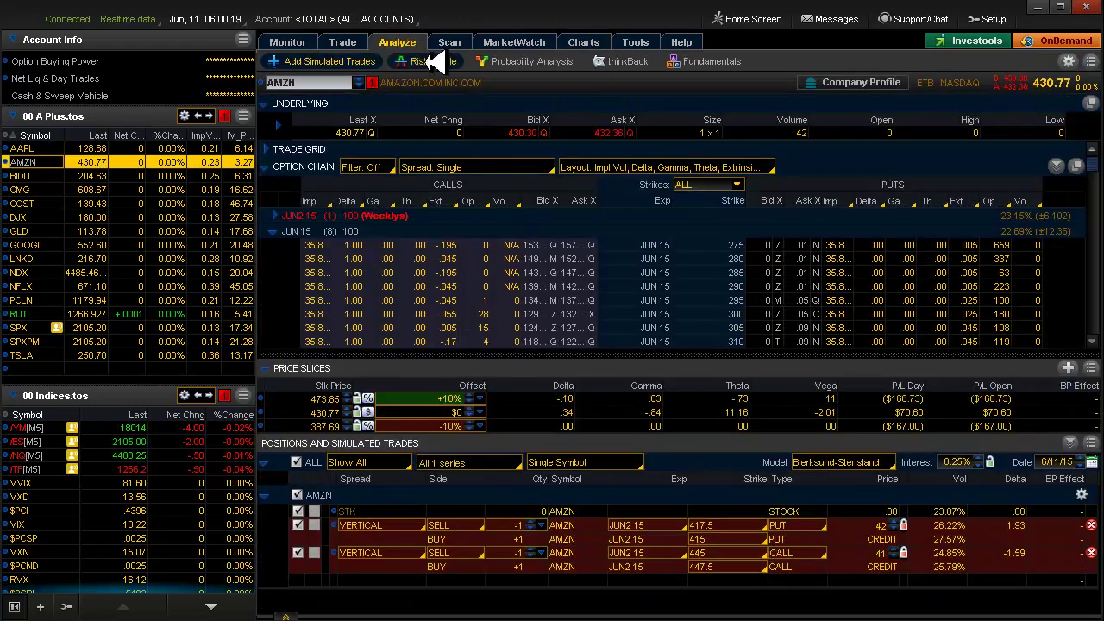
click(436, 63)
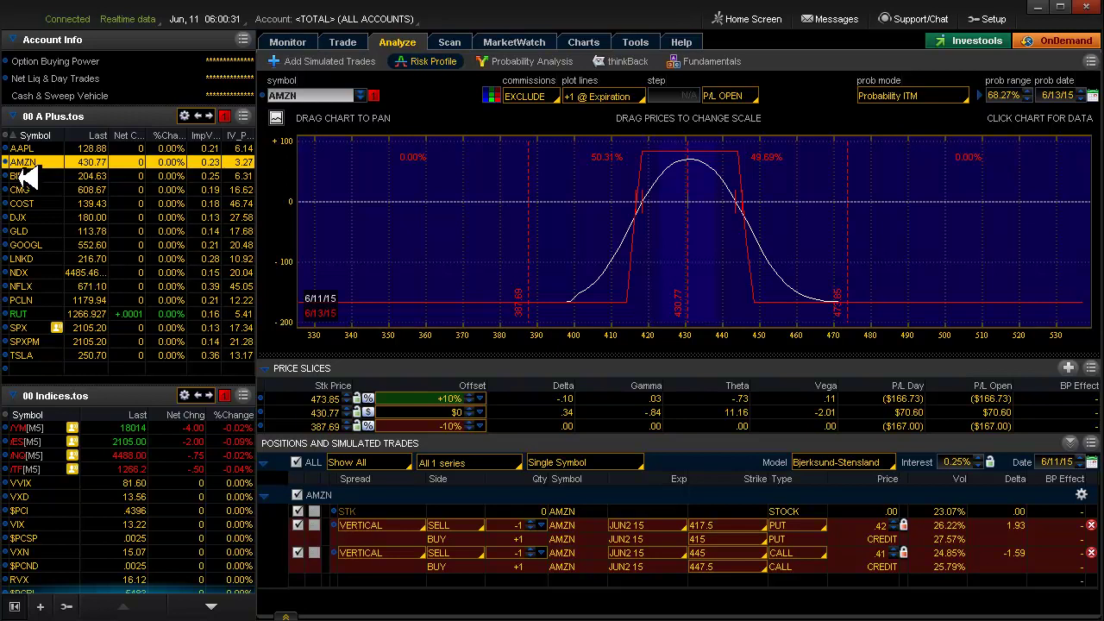
Examine the risk profile of the simulated BIDU 207.5 call calendar and BIDU's charts, extending the daily chart to the June expiration.
click(21, 176)
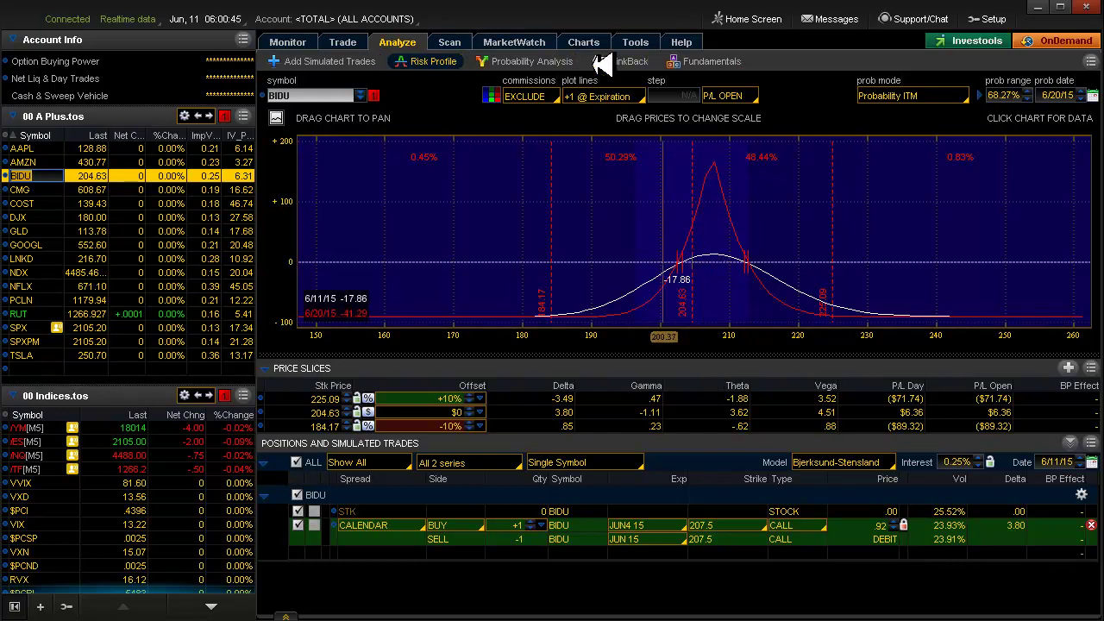
click(588, 41)
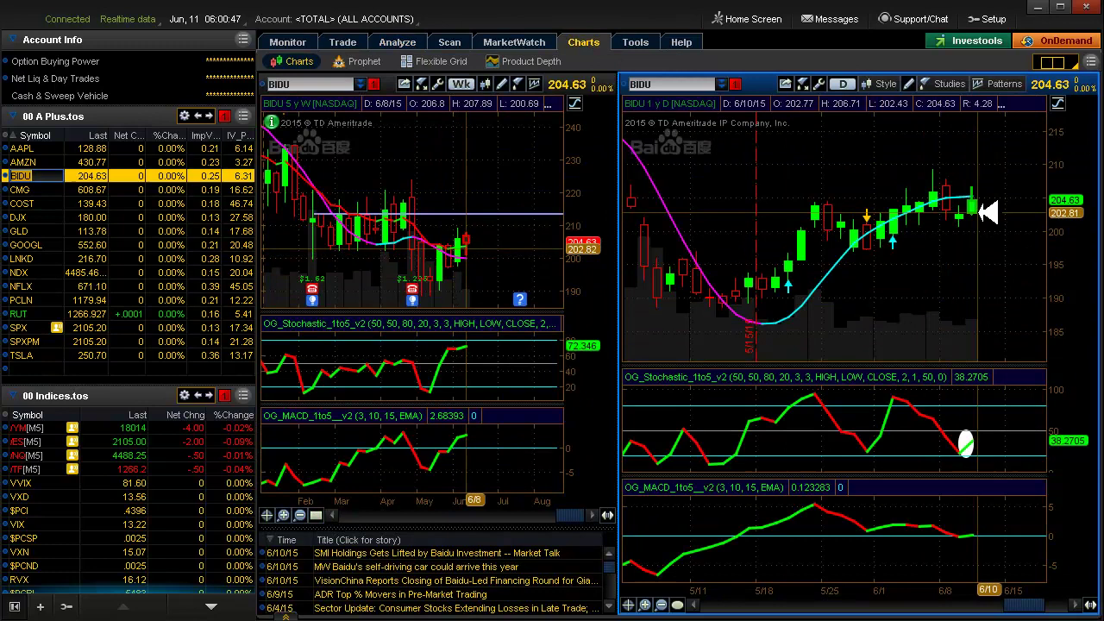
drag(1046, 601, 1051, 601)
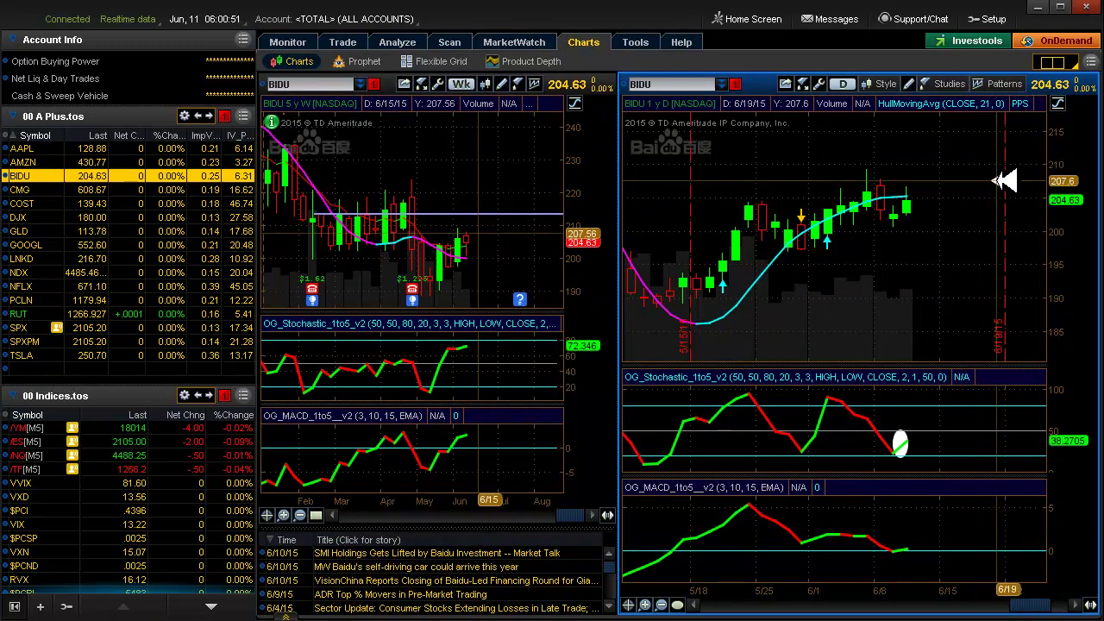
drag(1034, 609, 1023, 608)
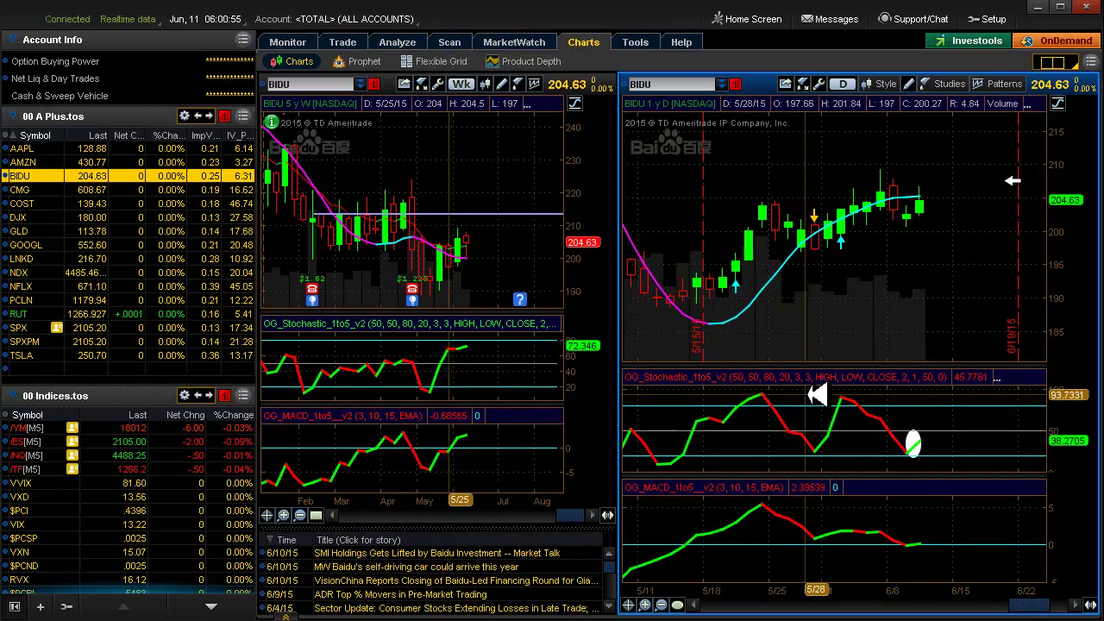
key(ctrl)
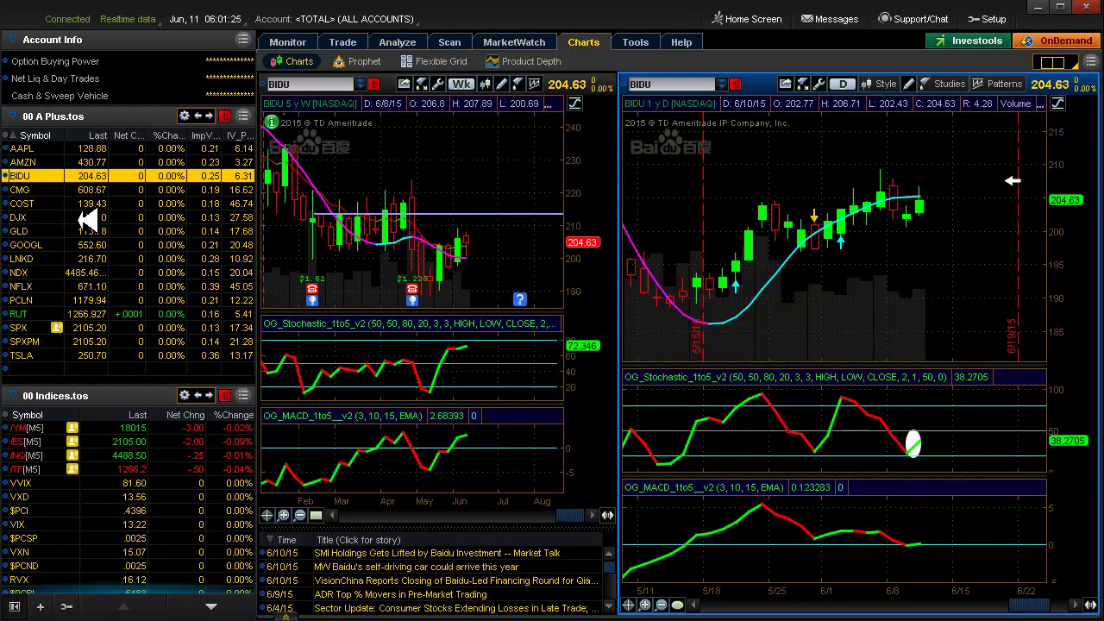
Review the weekly and daily charts of CMG, COST, DJX and GLD from the watchlist.
click(33, 189)
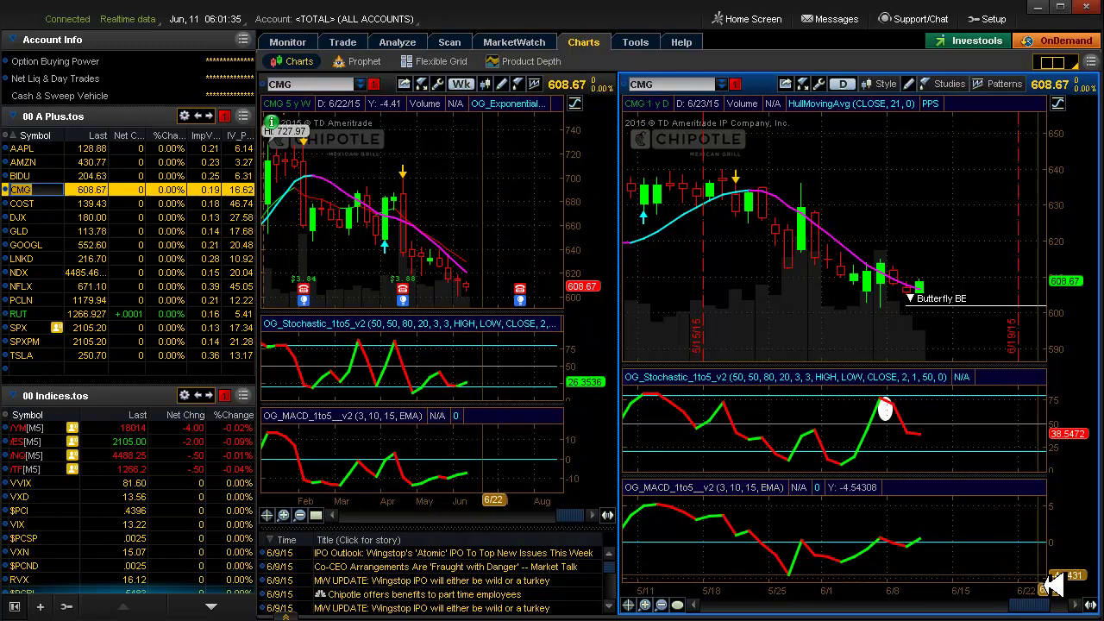
click(1080, 605)
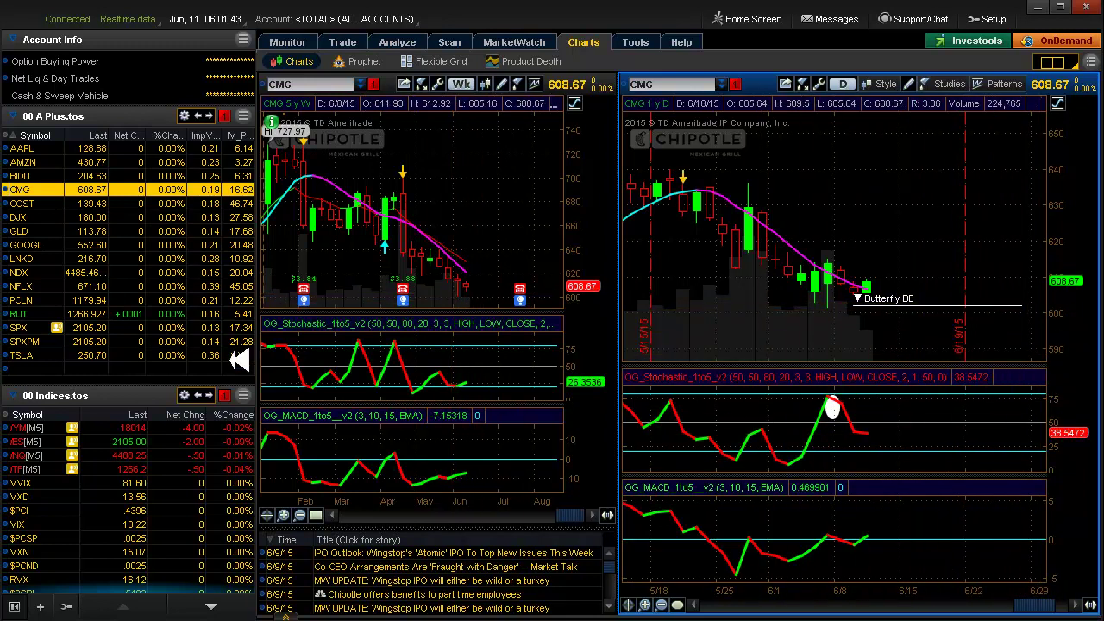
click(53, 202)
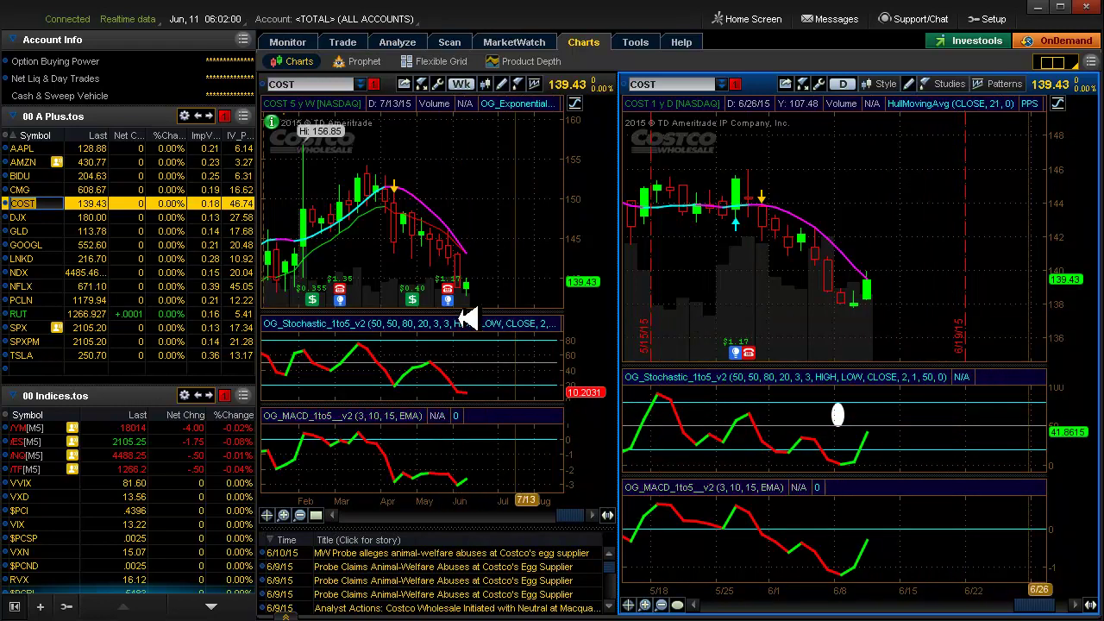
click(36, 218)
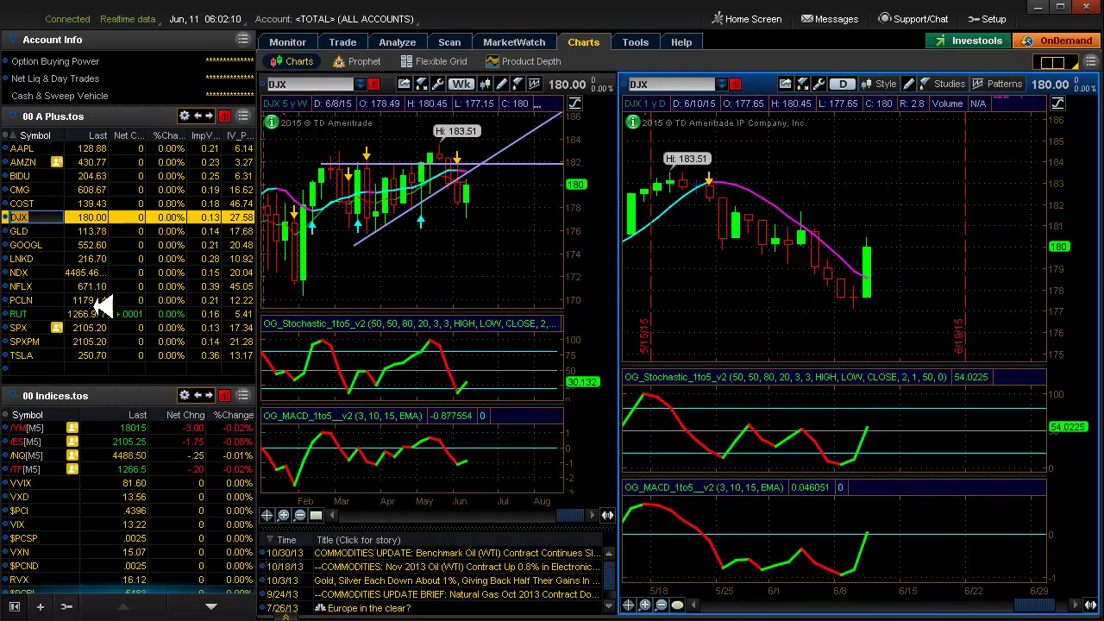
click(45, 231)
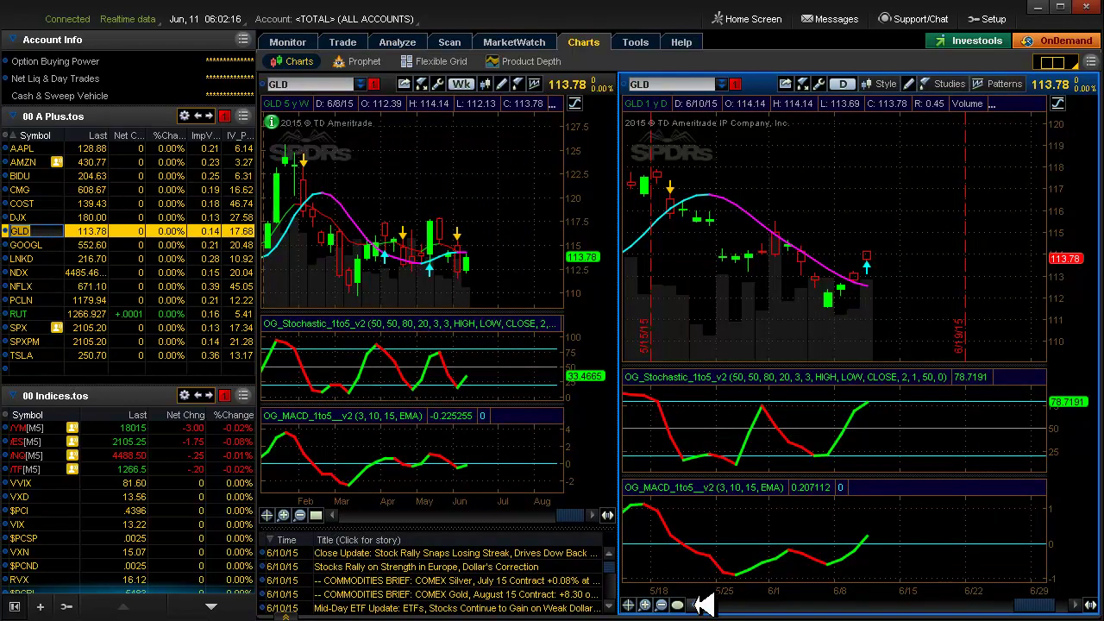
scroll(703, 604, up, 5)
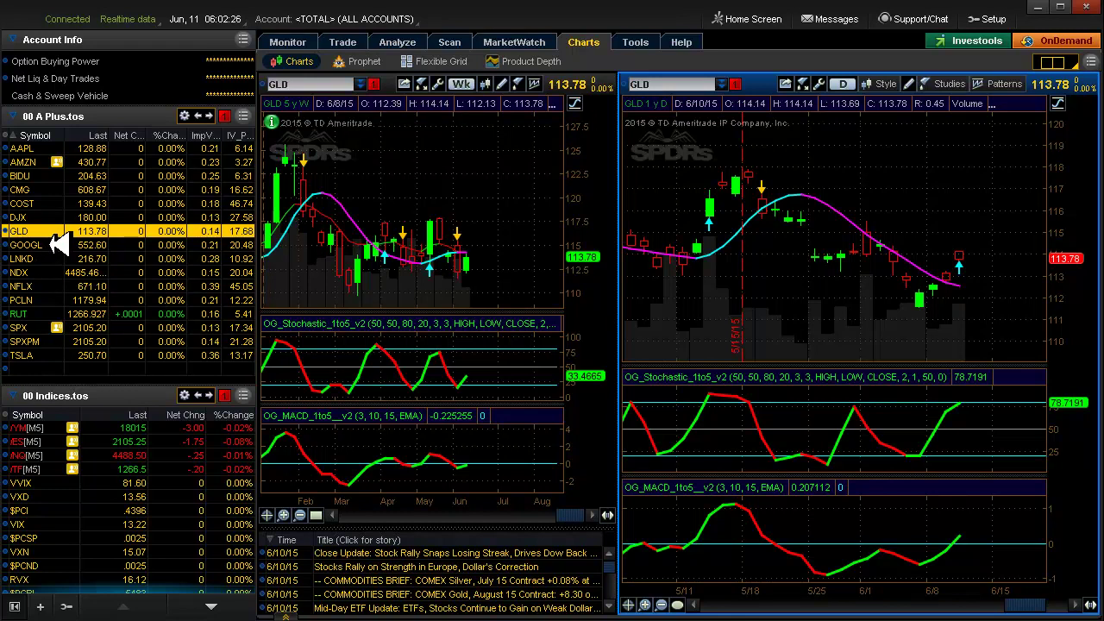
Review the weekly and daily charts of GOOGL, LNKD, NDX and NFLX, extending the NFLX daily chart to the June expiration.
click(50, 245)
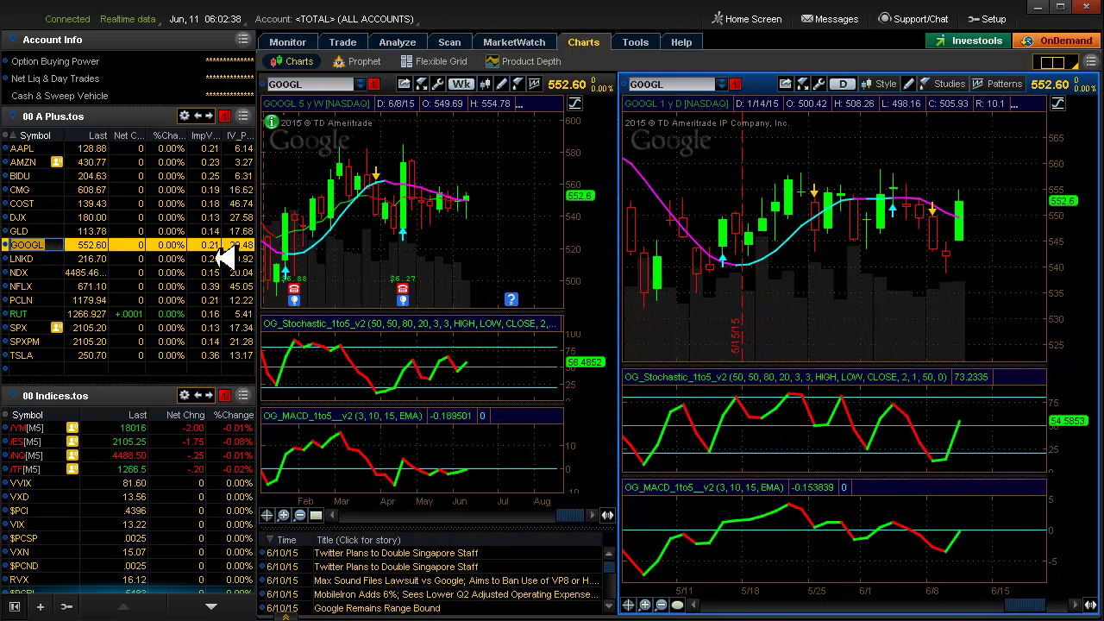
click(53, 258)
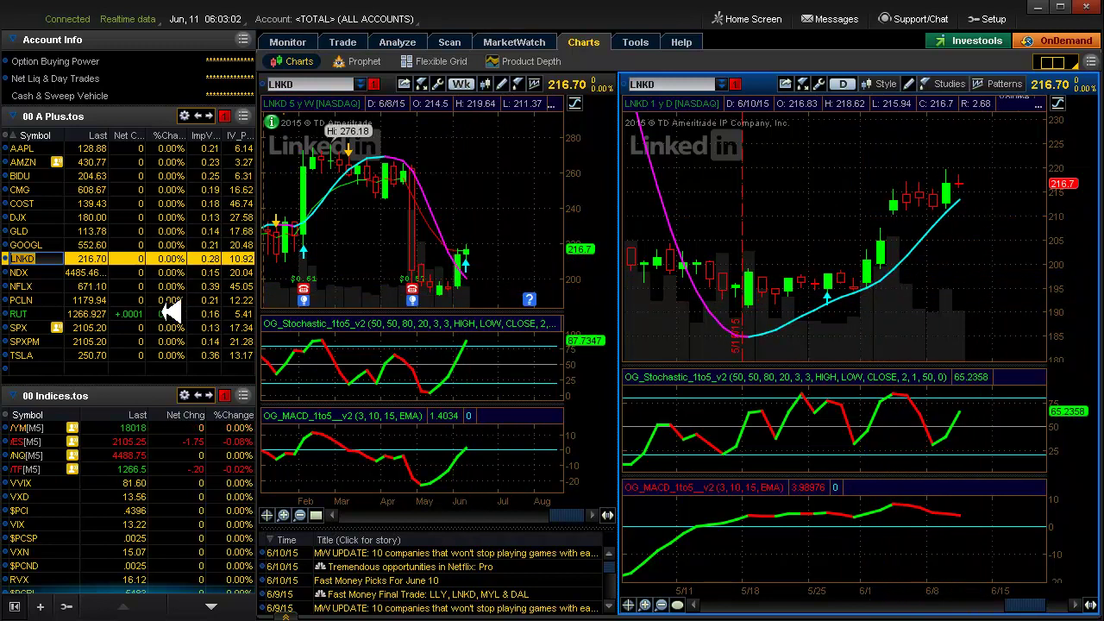
click(40, 272)
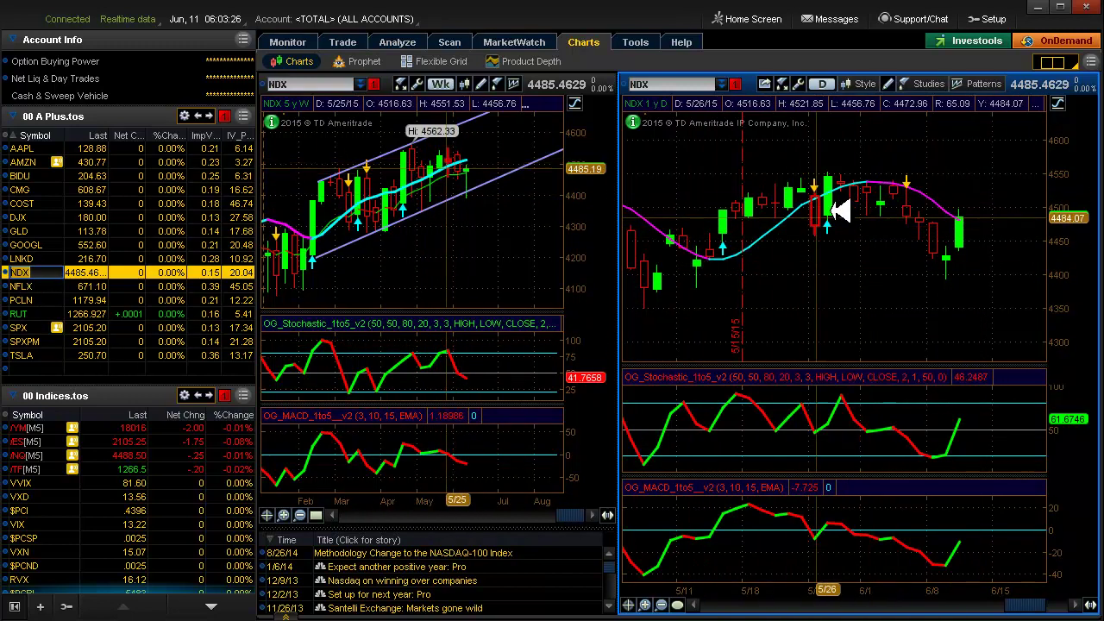
click(44, 286)
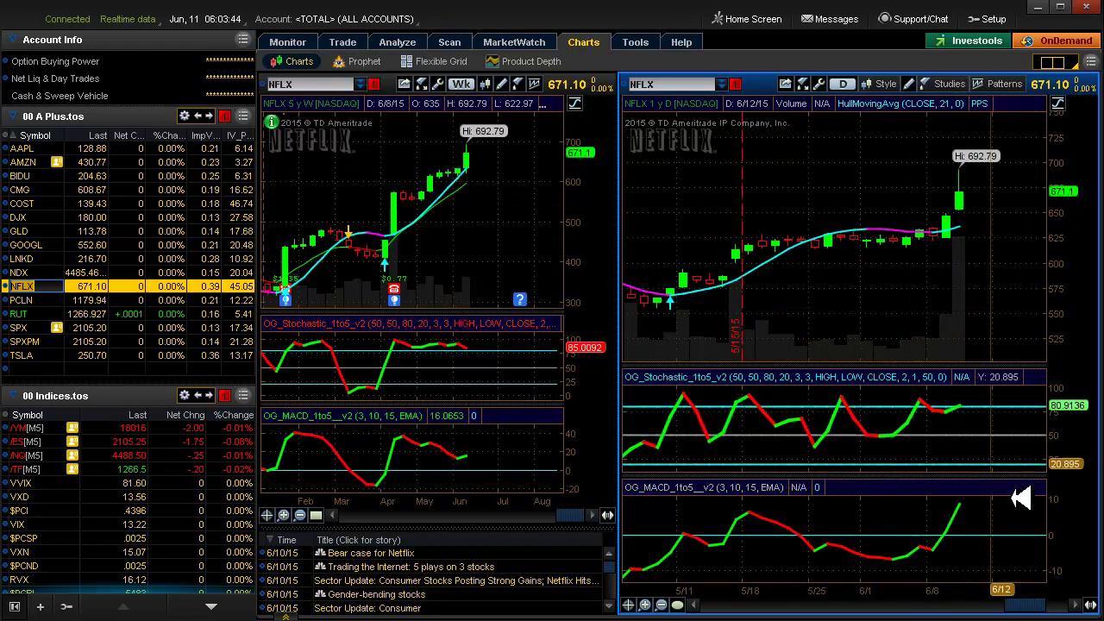
drag(1086, 604, 1086, 604)
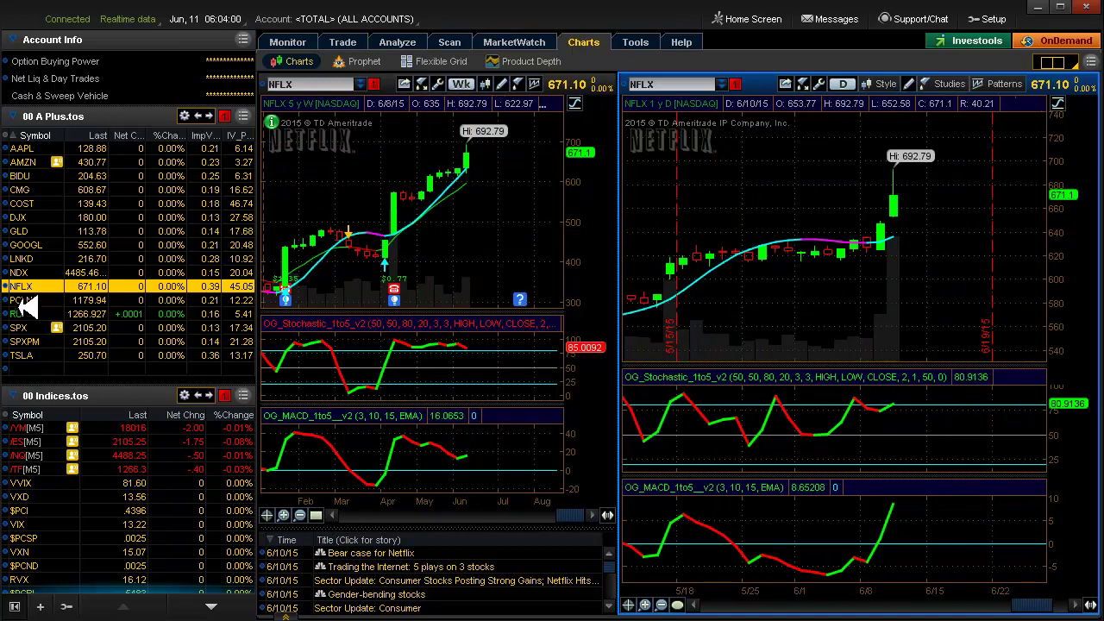
Review PCLN's charts and the risk profile of its simulated put butterfly, and load the RUT and TSLA charts.
click(43, 300)
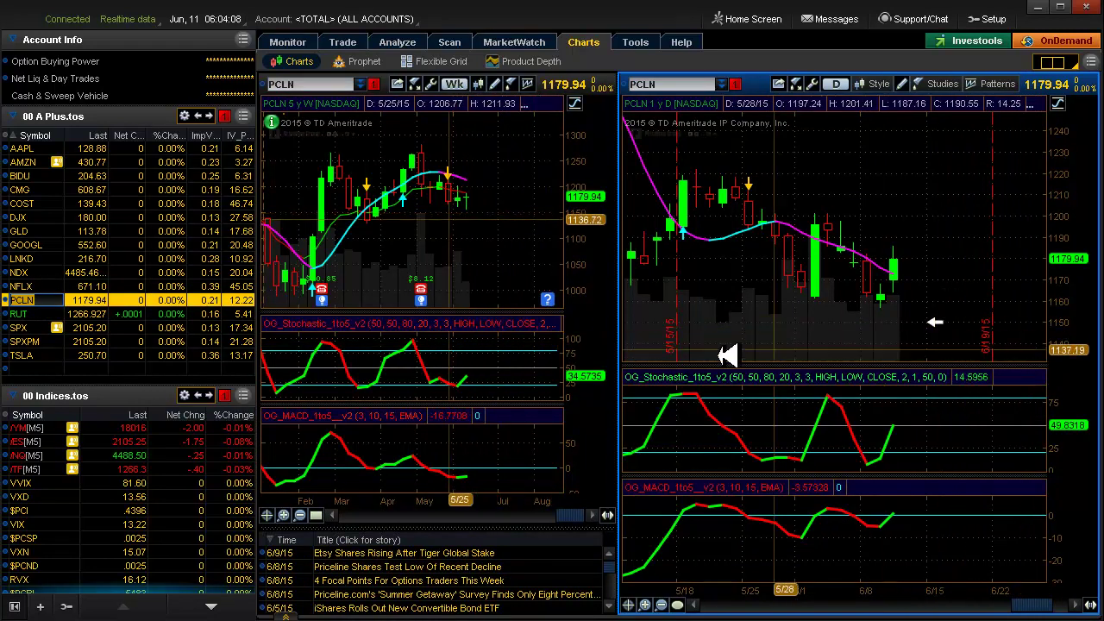
click(414, 40)
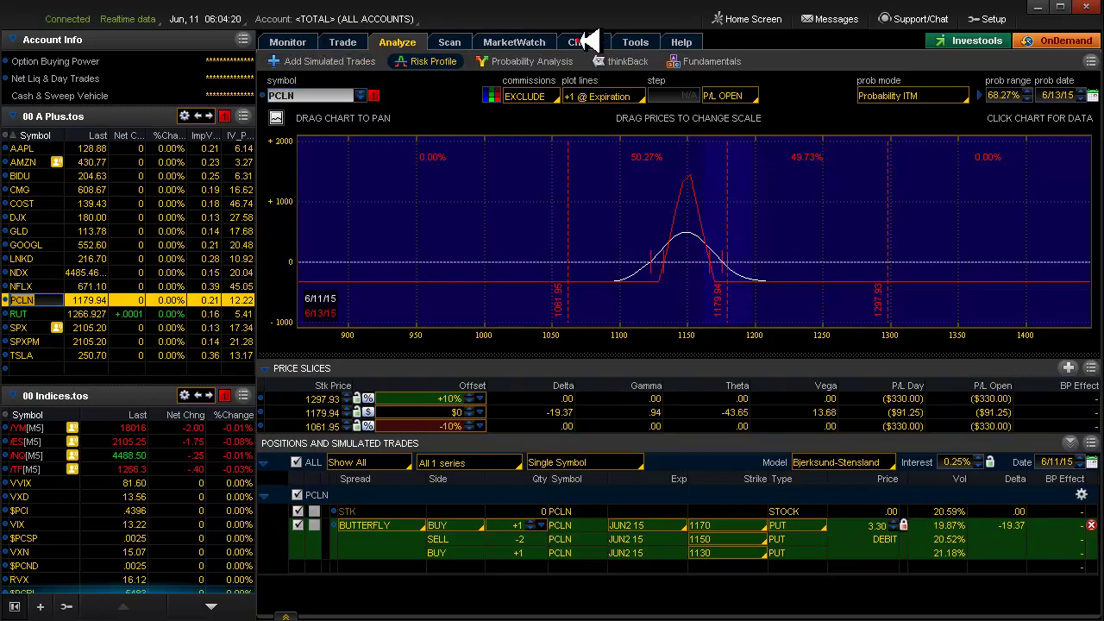
click(583, 41)
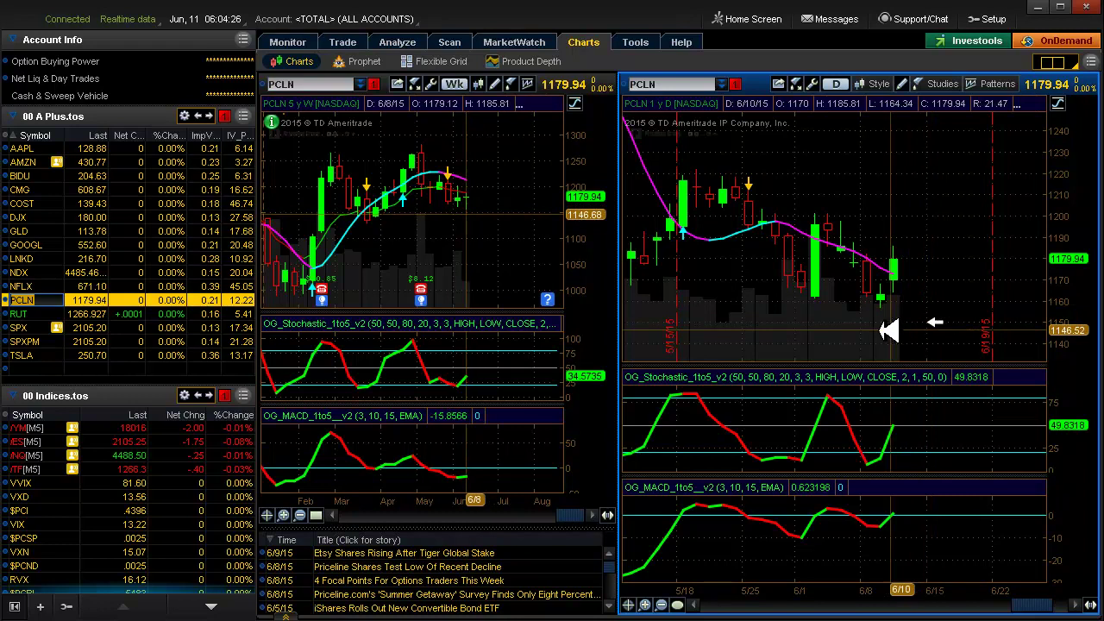
click(45, 314)
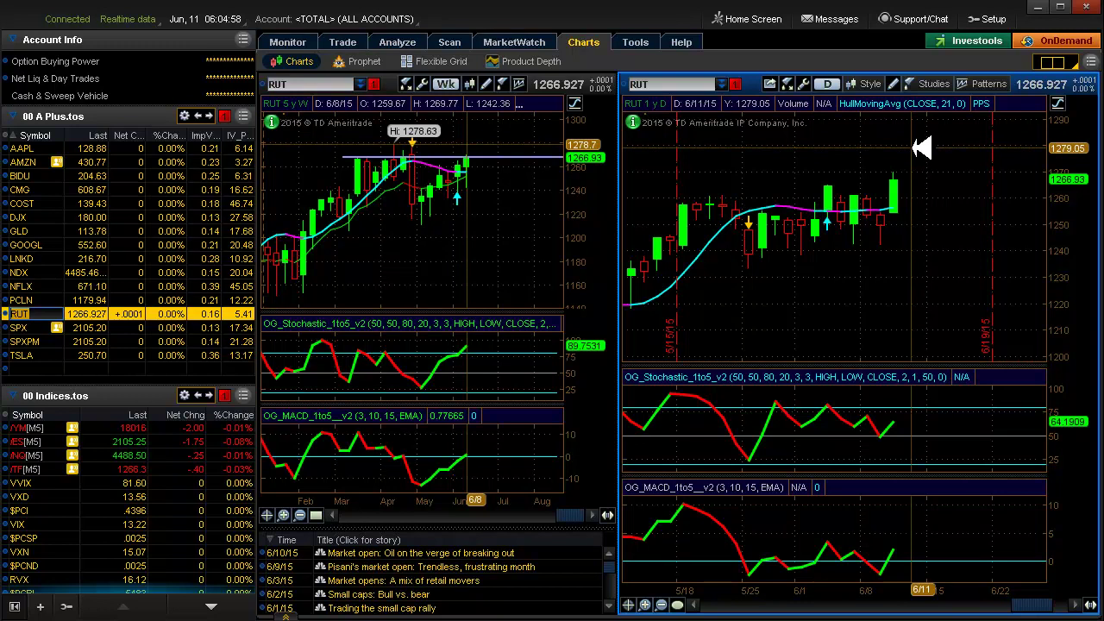
click(45, 355)
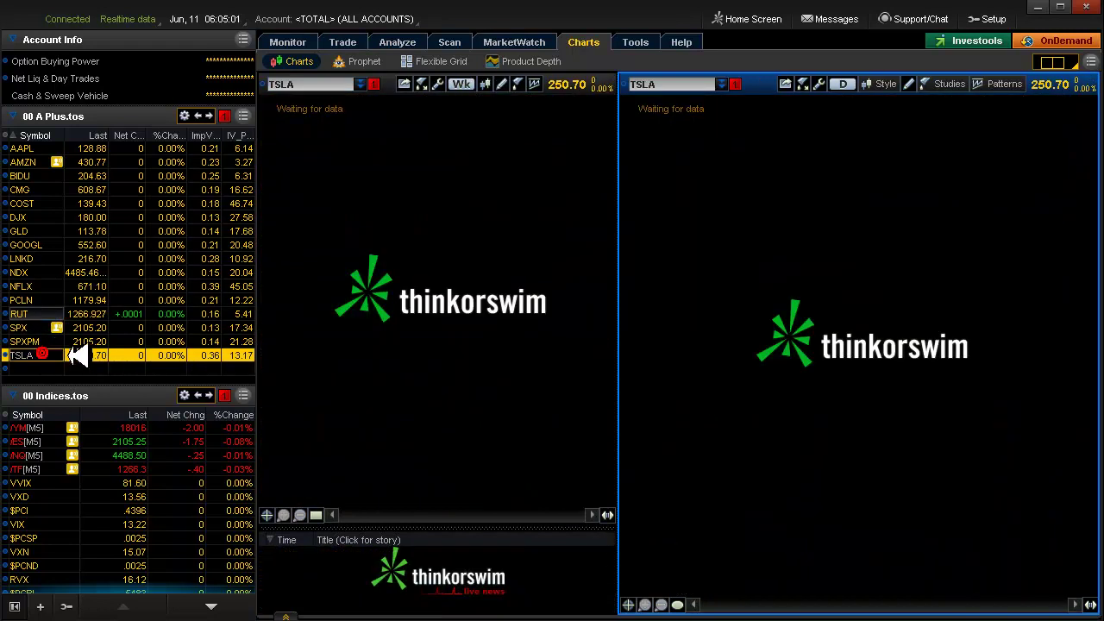